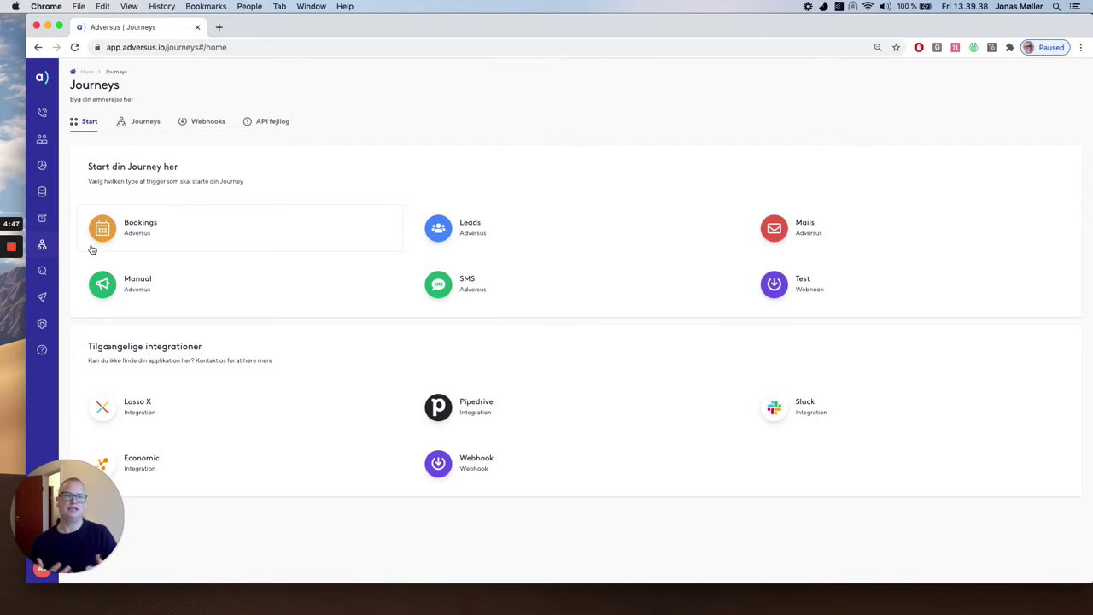
Start a new Bookings-triggered journey and restrict it to the Booking campaign.
triple_click(82, 102)
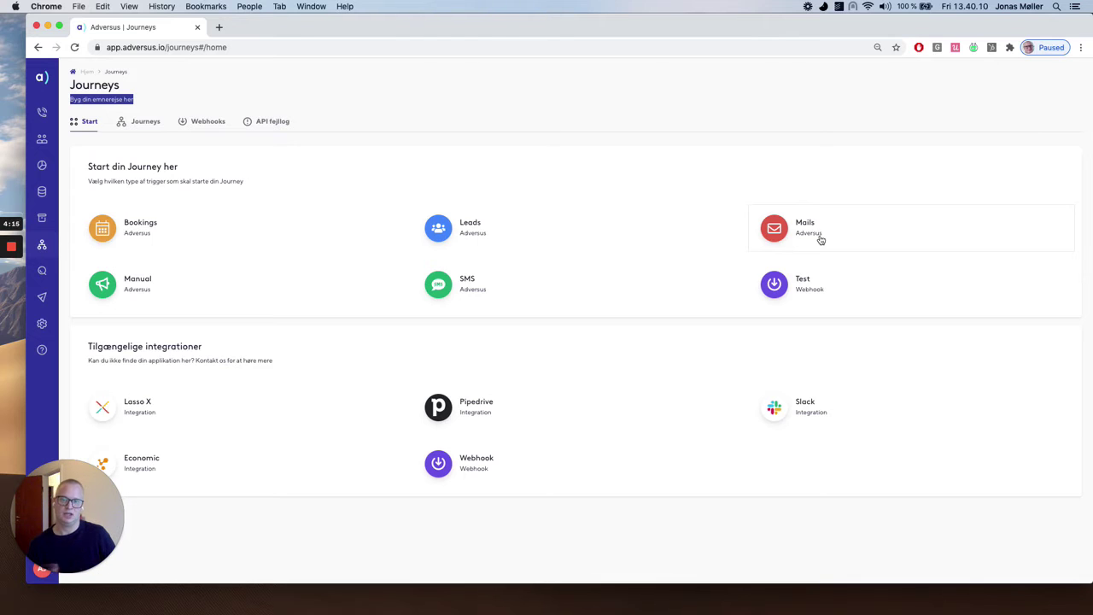
click(137, 230)
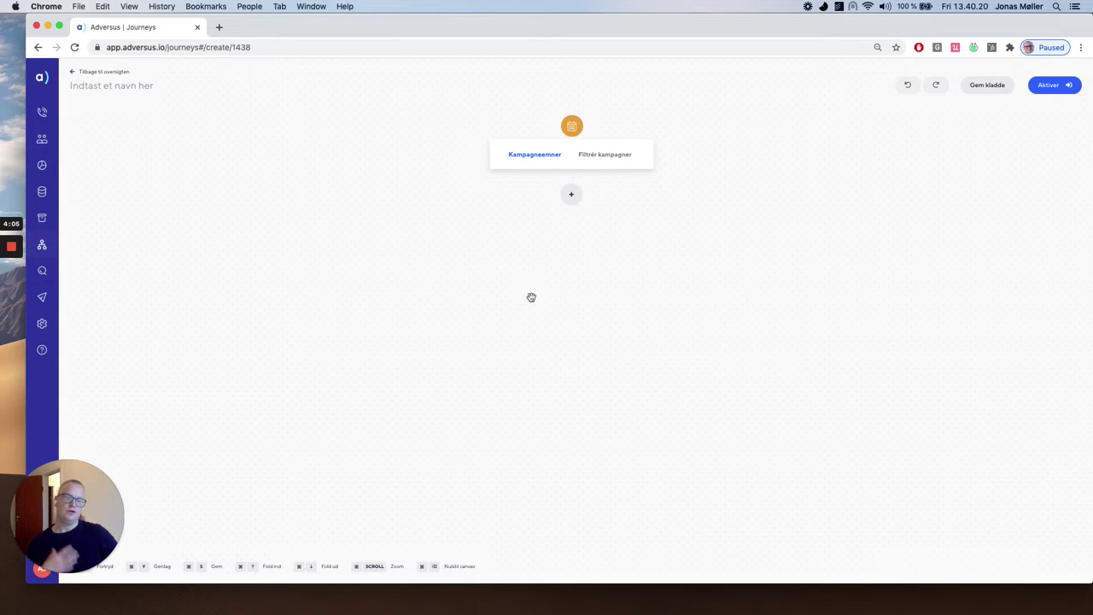
click(611, 157)
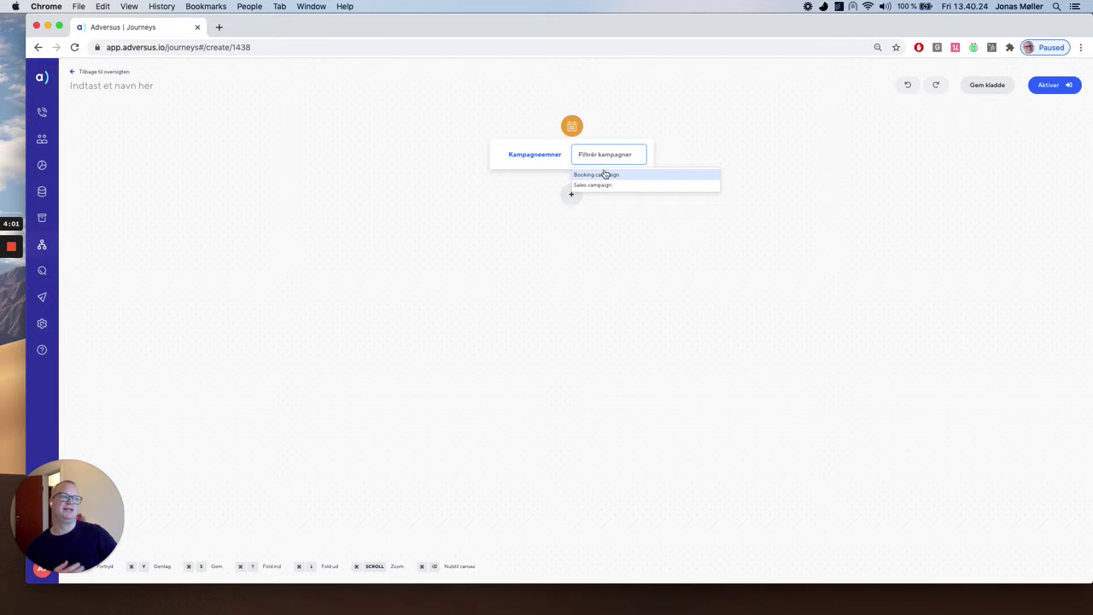
click(605, 176)
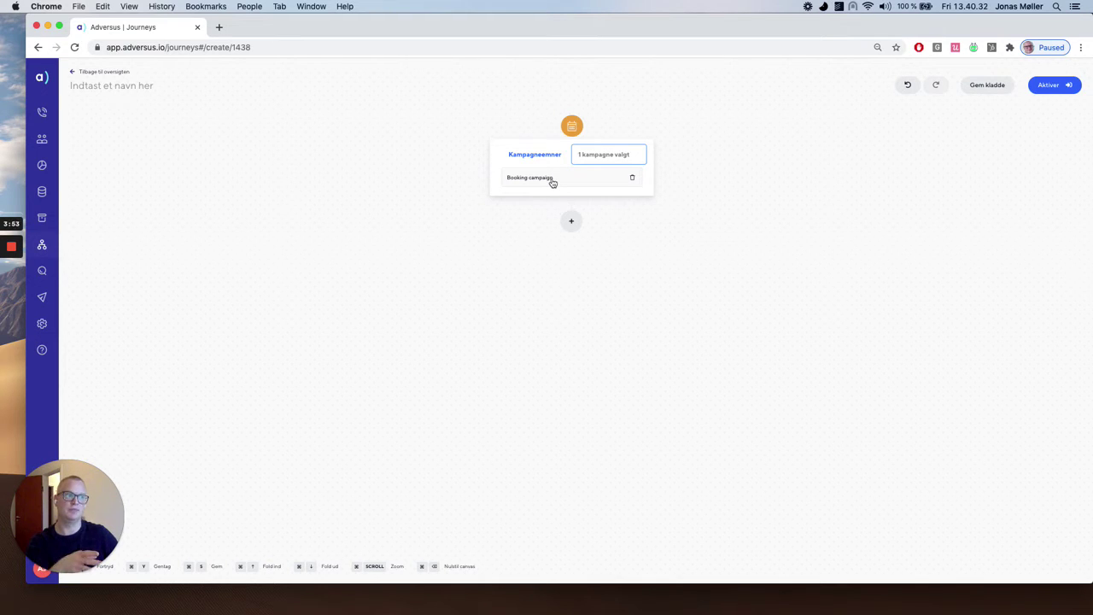
Add a branch below the booking trigger with a filter requiring Mødestatus to equal Udskudt.
click(572, 221)
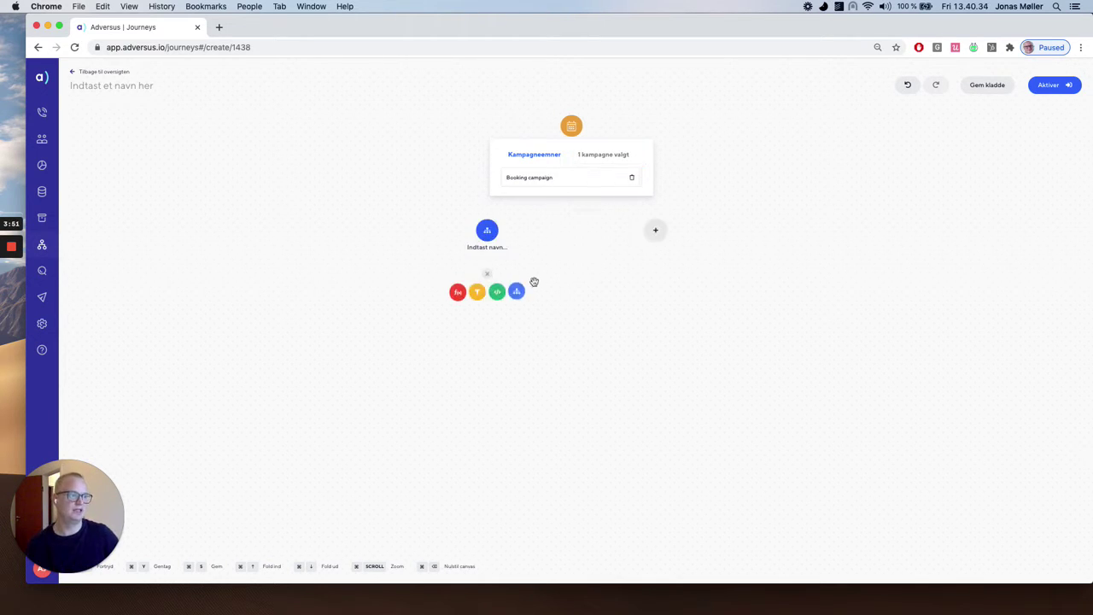
click(477, 292)
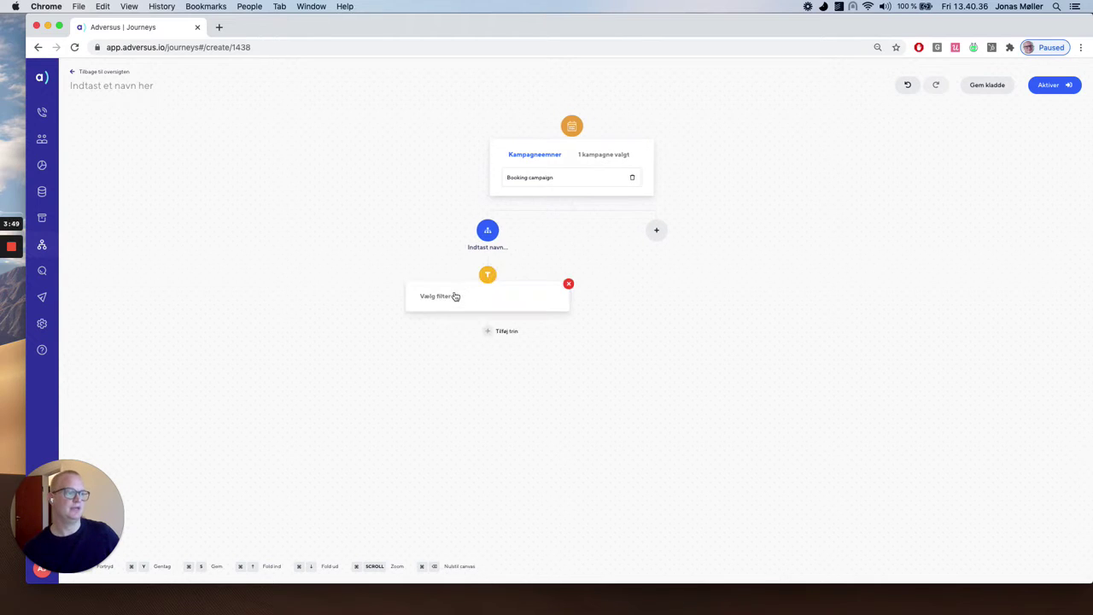
click(455, 296)
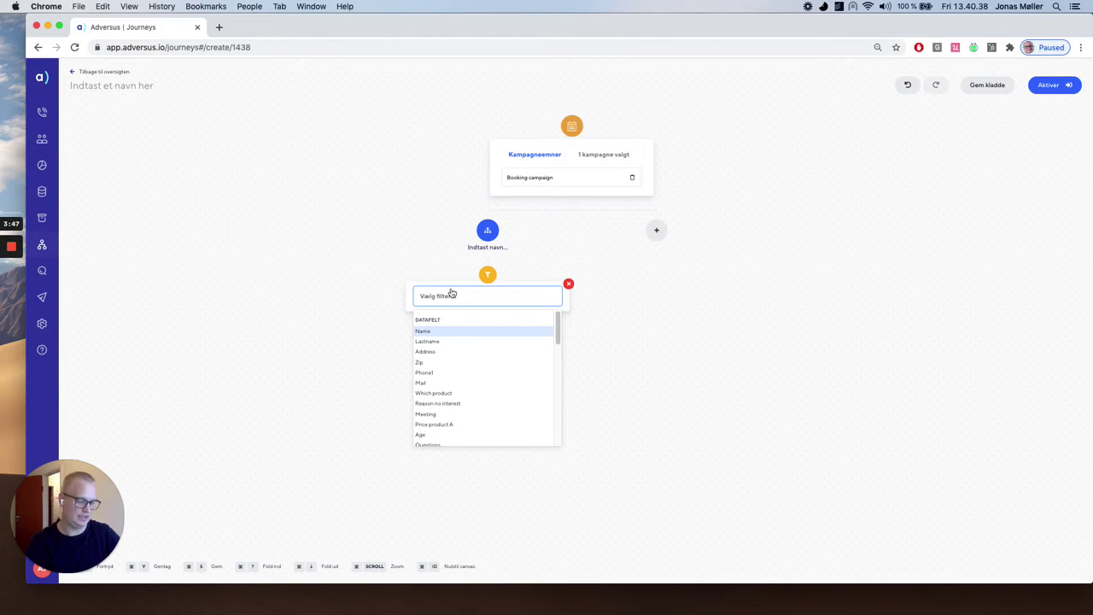
text(bo)
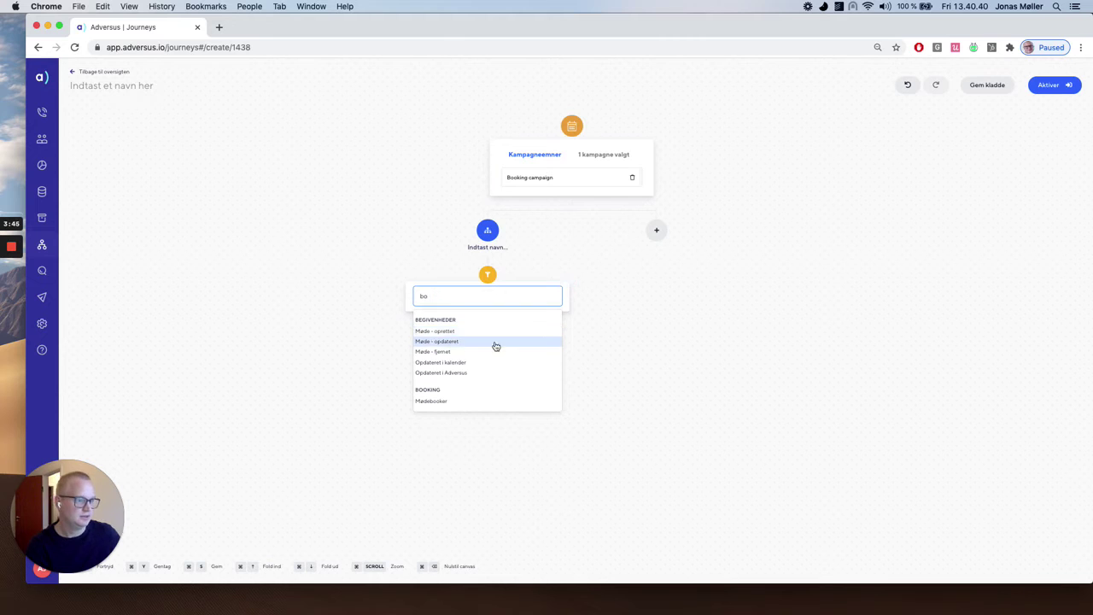
key(BackSpace)
key(BackSpace)
text(sta)
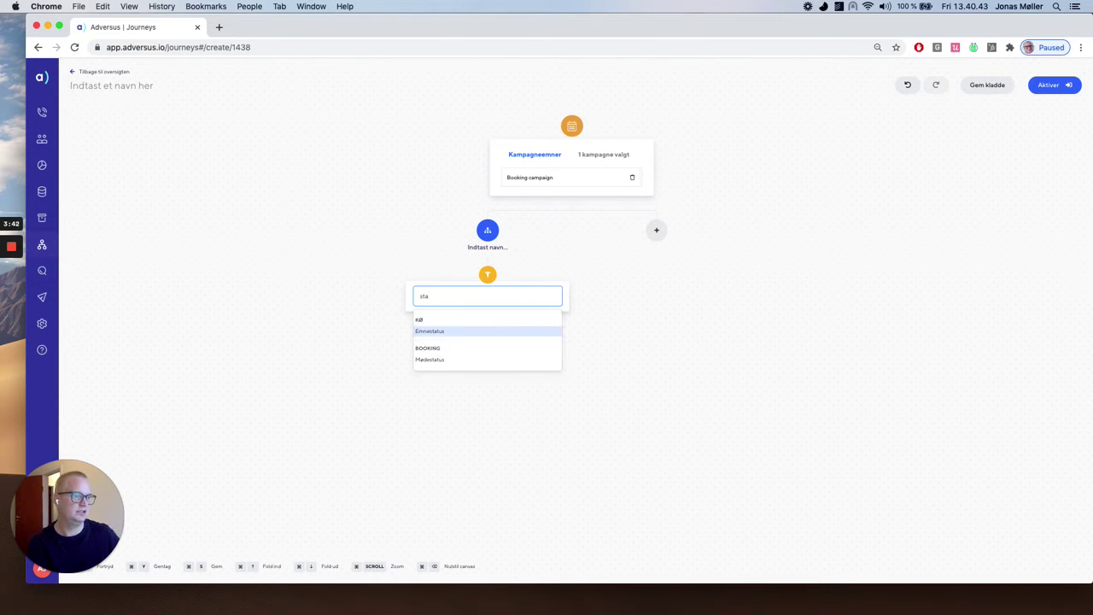
click(490, 358)
click(520, 299)
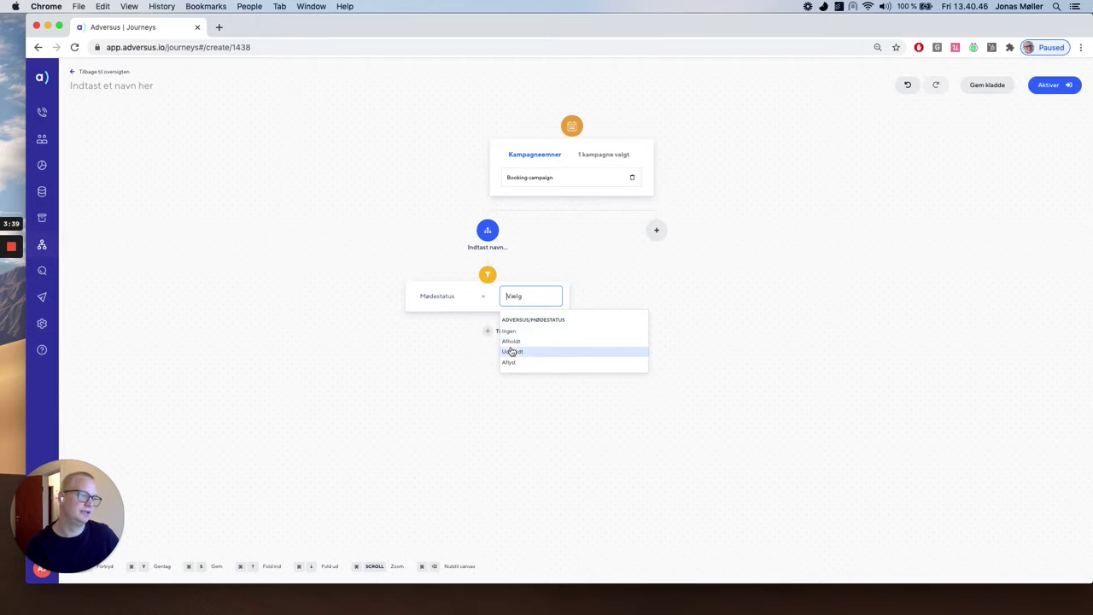
click(511, 351)
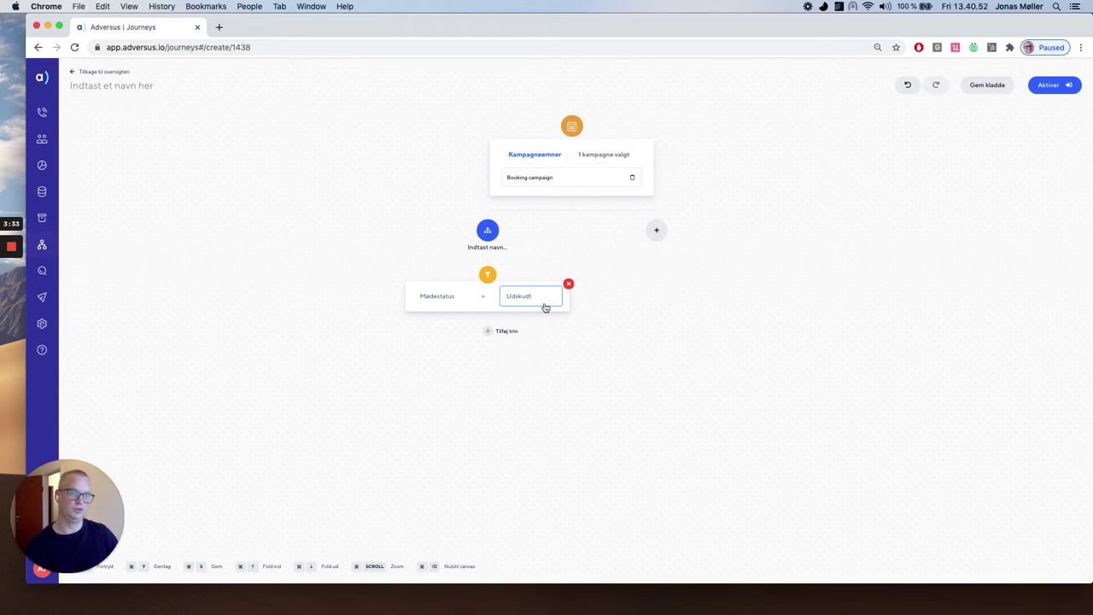
Add a Send SMS action after the Mødestatus filter, using the Mødebekræftelse template.
click(507, 331)
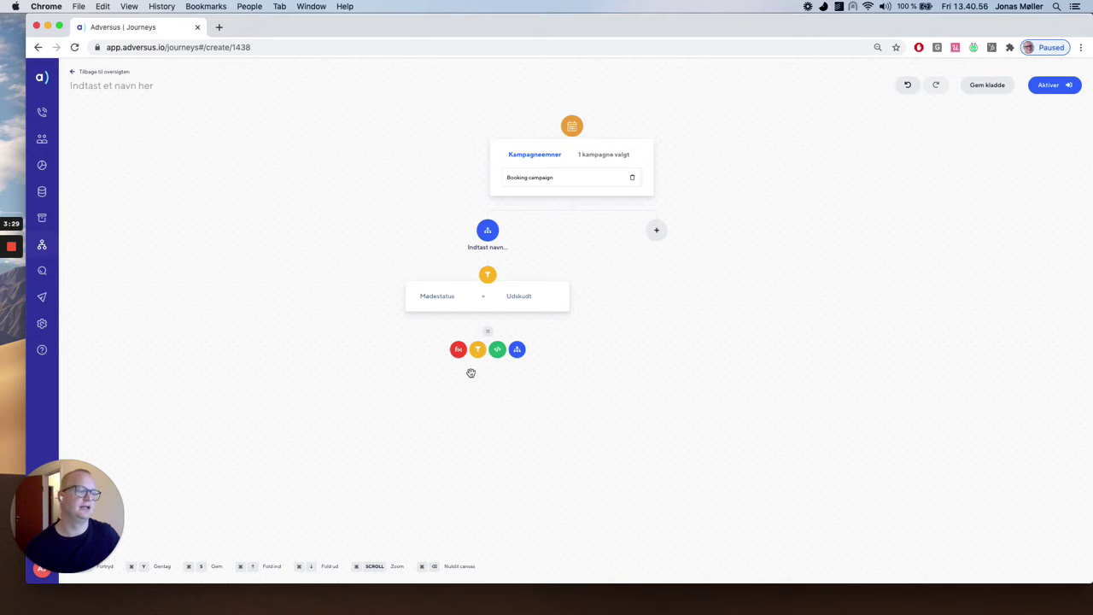
click(459, 349)
click(462, 354)
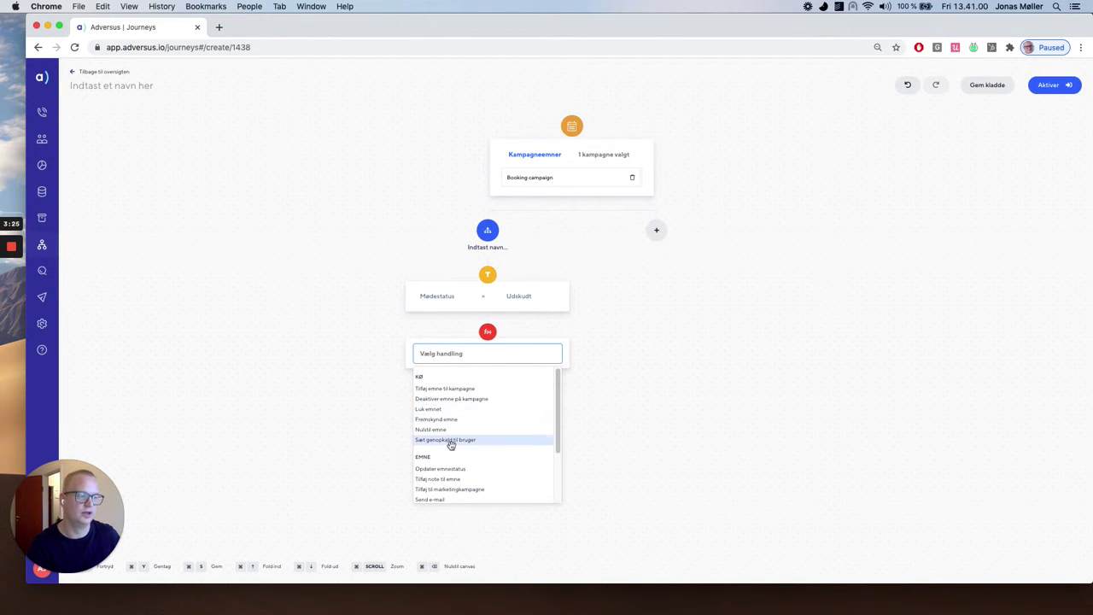
scroll(450, 478, down, 1)
click(440, 487)
click(527, 386)
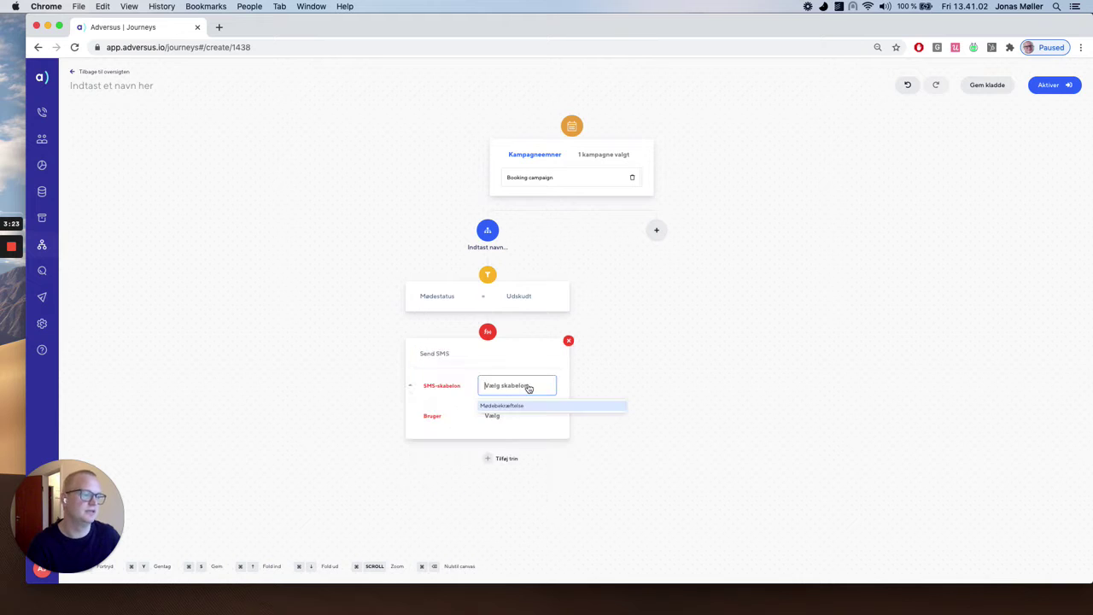
click(518, 407)
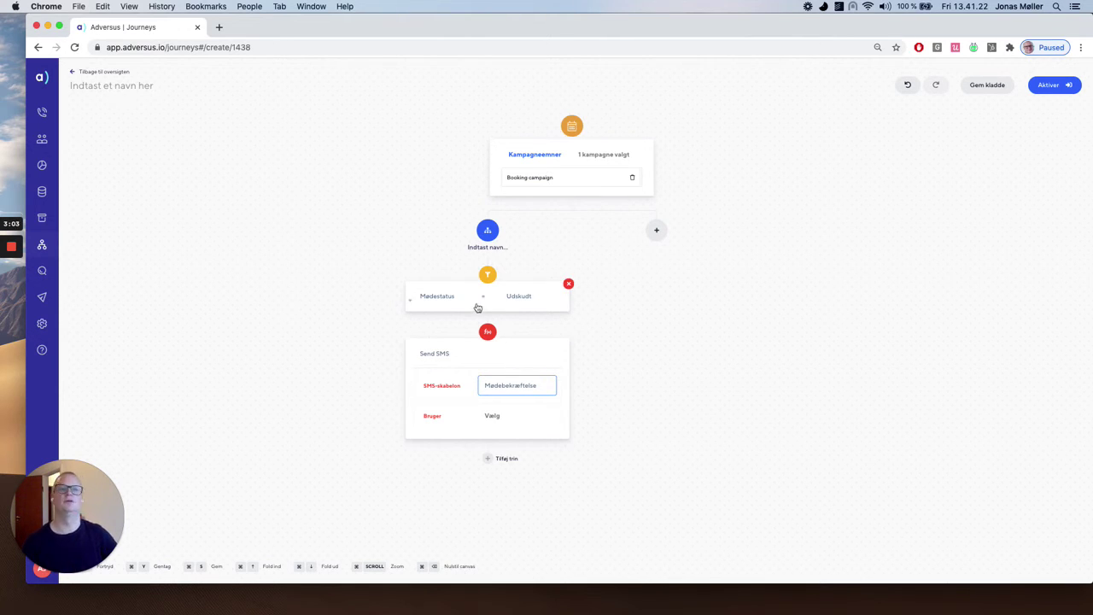
Leave the bookings journey and start a new Leads-triggered journey restricted to the Booking campaign.
click(118, 72)
click(625, 350)
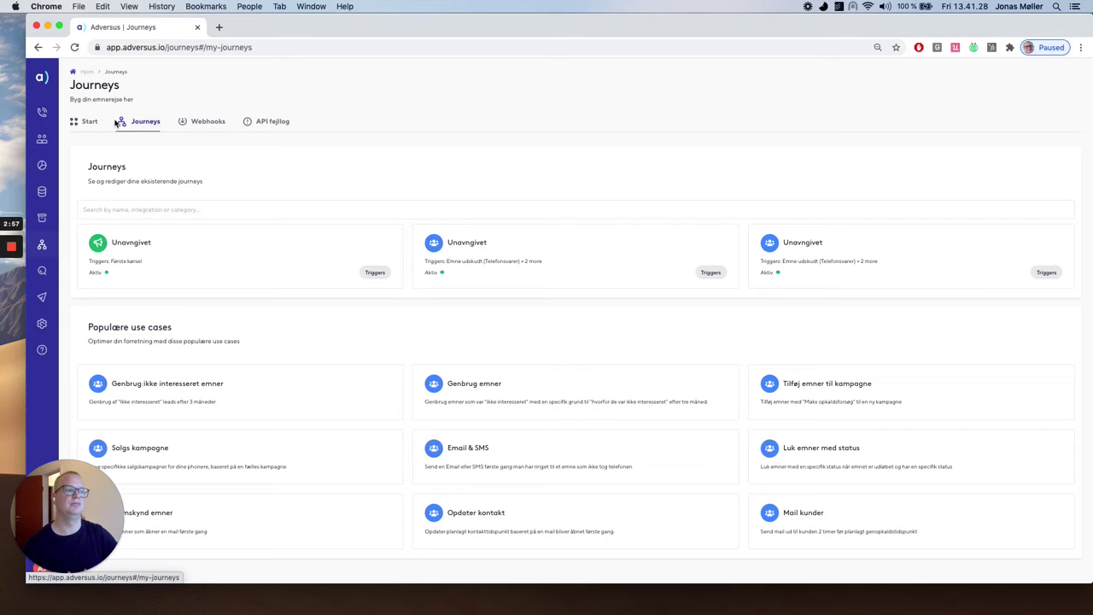
click(95, 125)
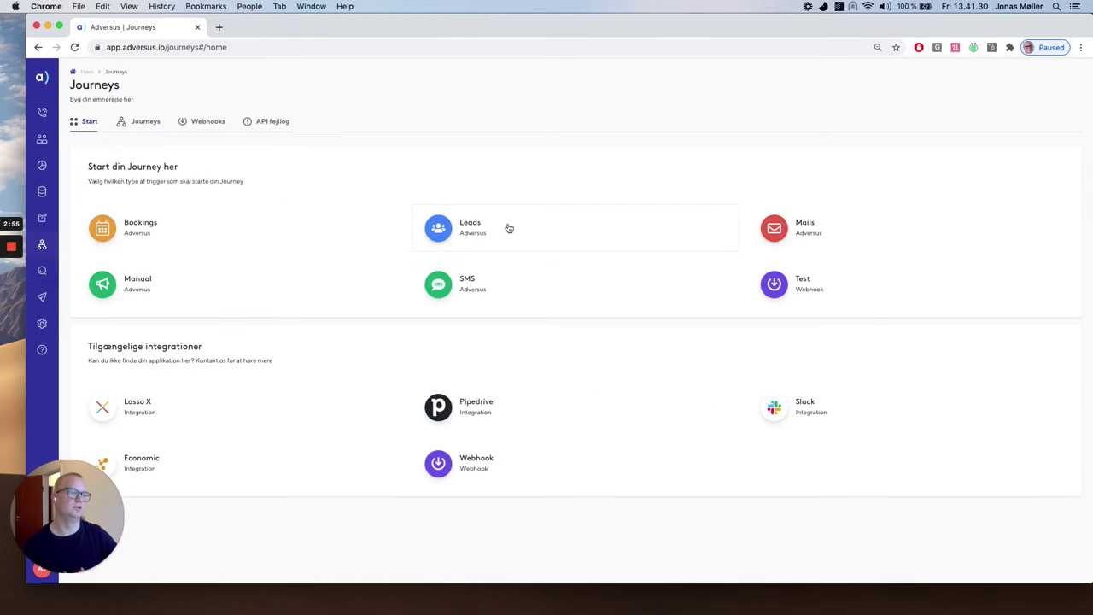
click(505, 224)
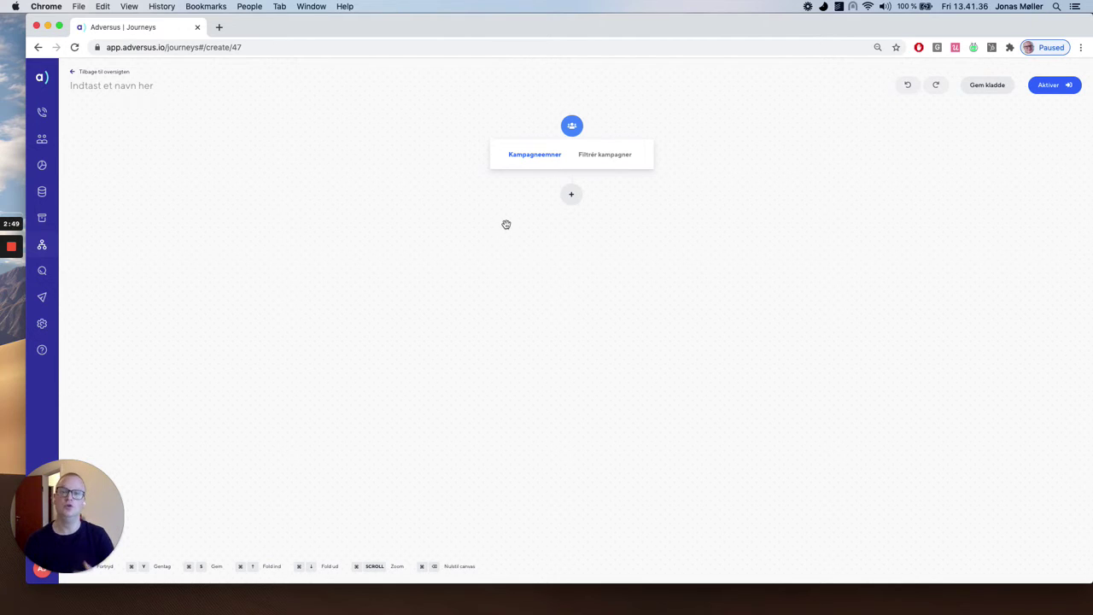
click(603, 155)
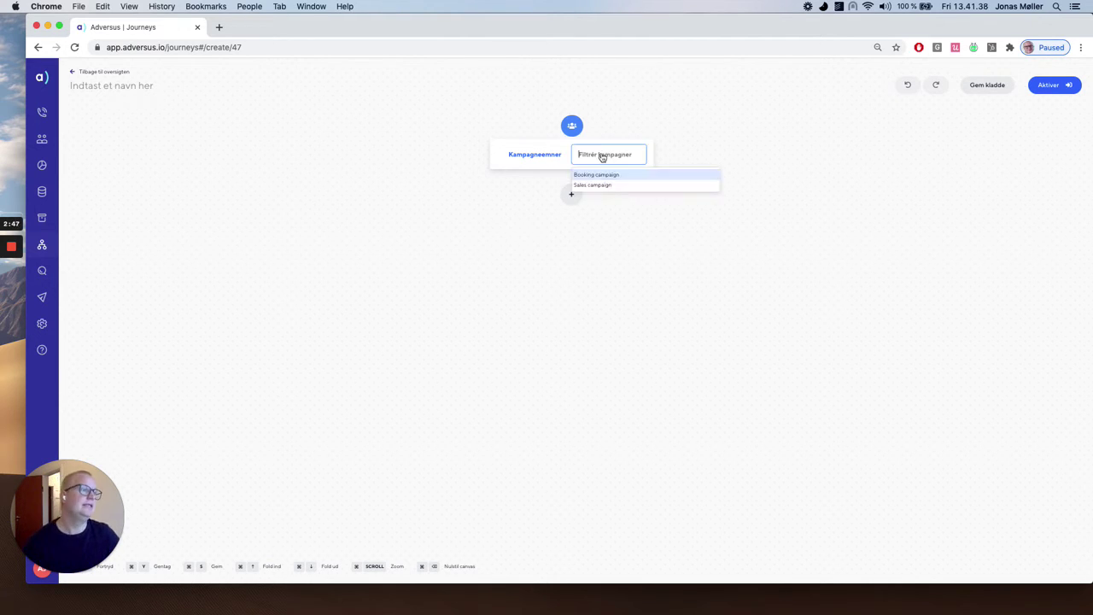
click(598, 186)
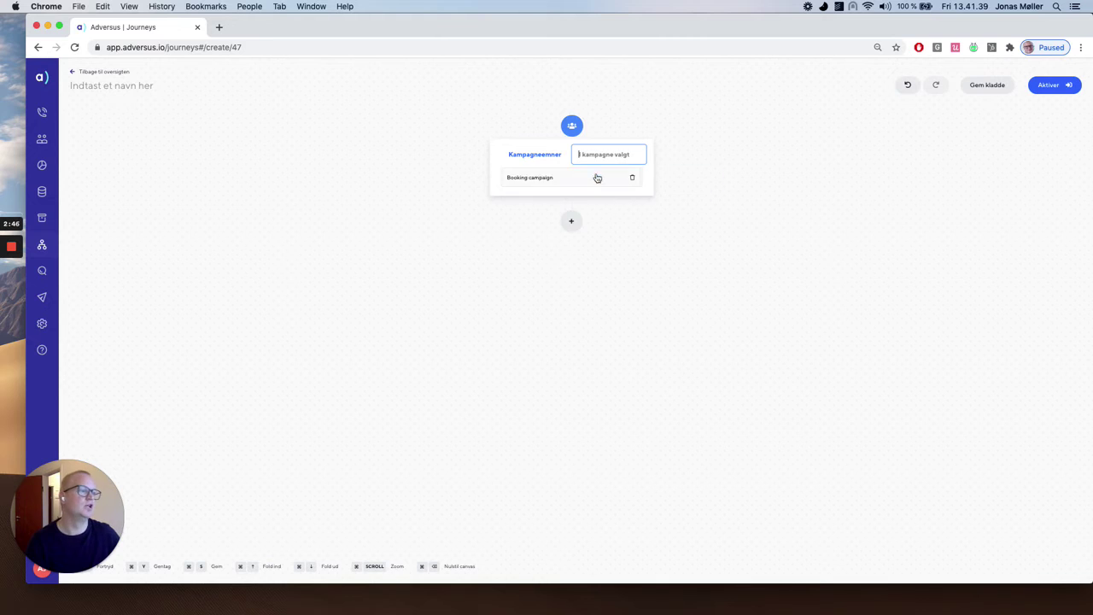
Add a branch below the leads trigger with a filter requiring Opkaldsforsøg to equal 1.
click(574, 223)
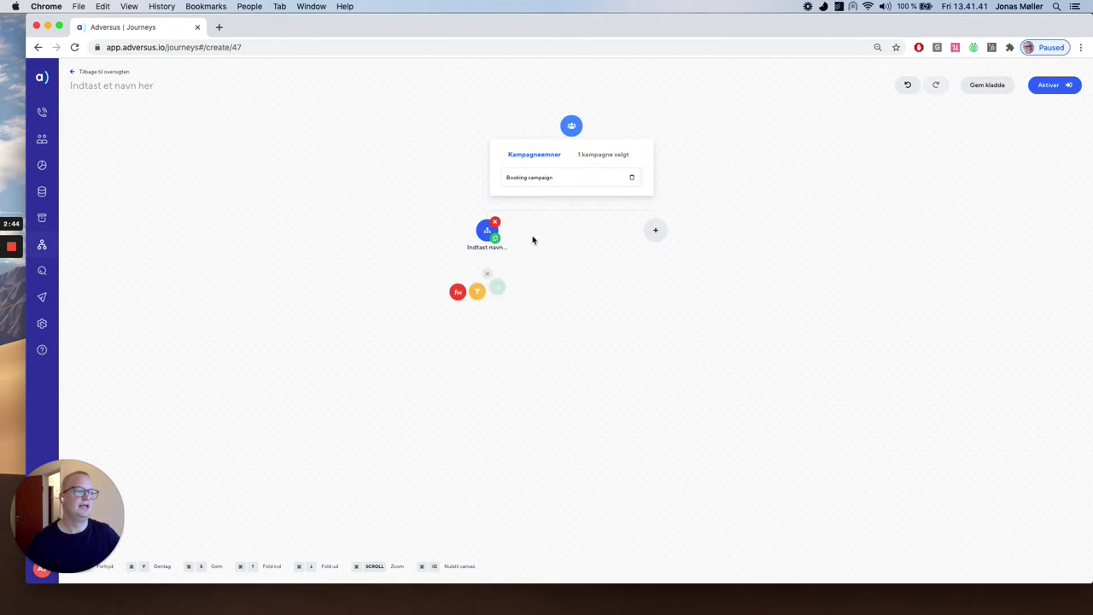
click(476, 293)
click(461, 295)
scroll(473, 341, down, 10)
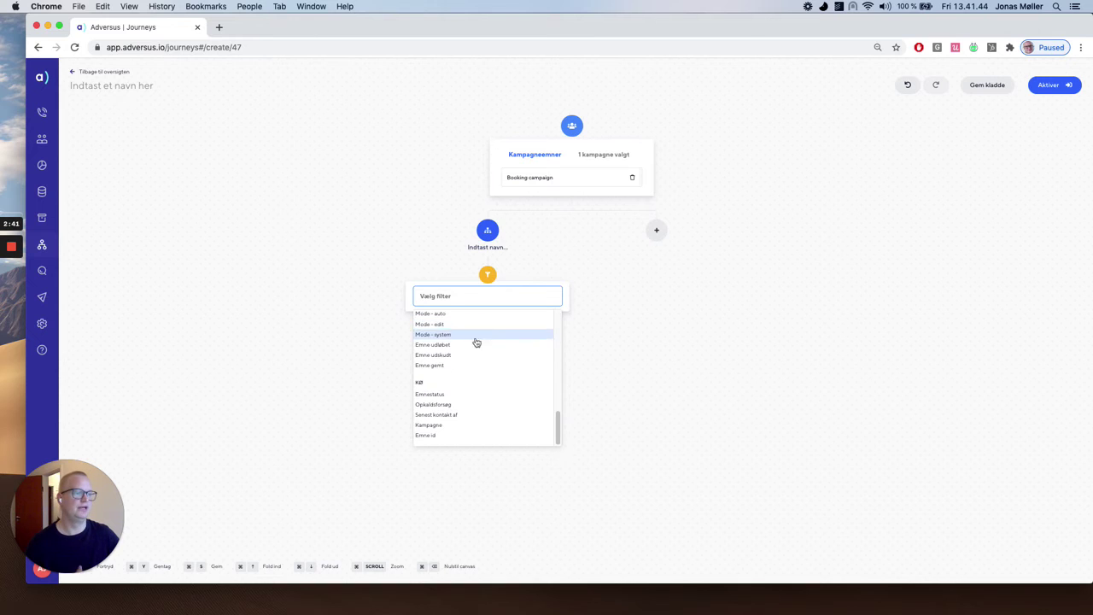
click(455, 404)
click(516, 297)
text(1)
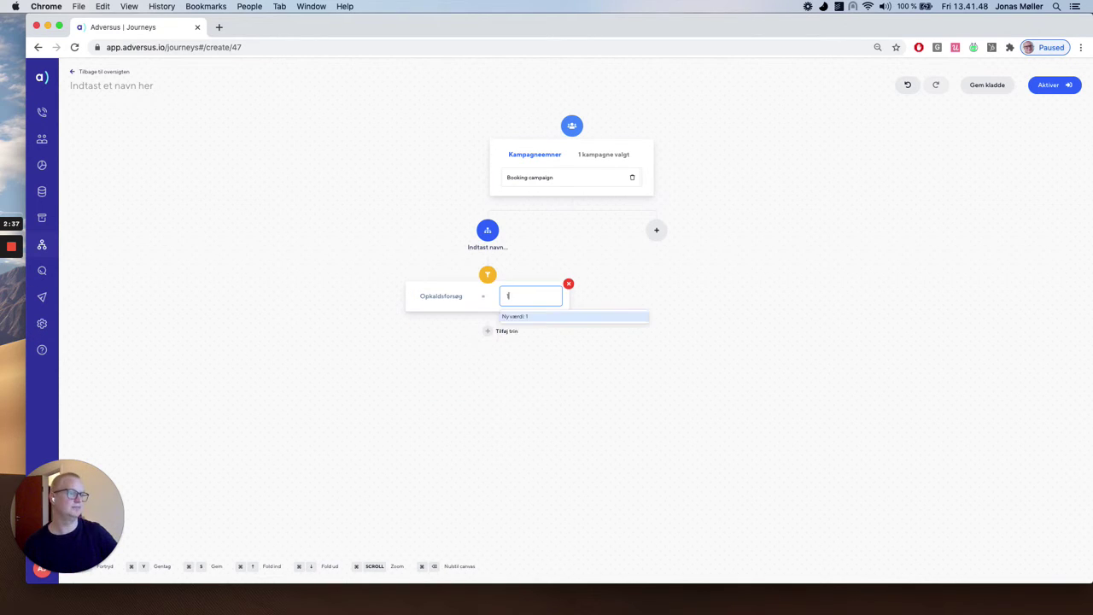
click(523, 321)
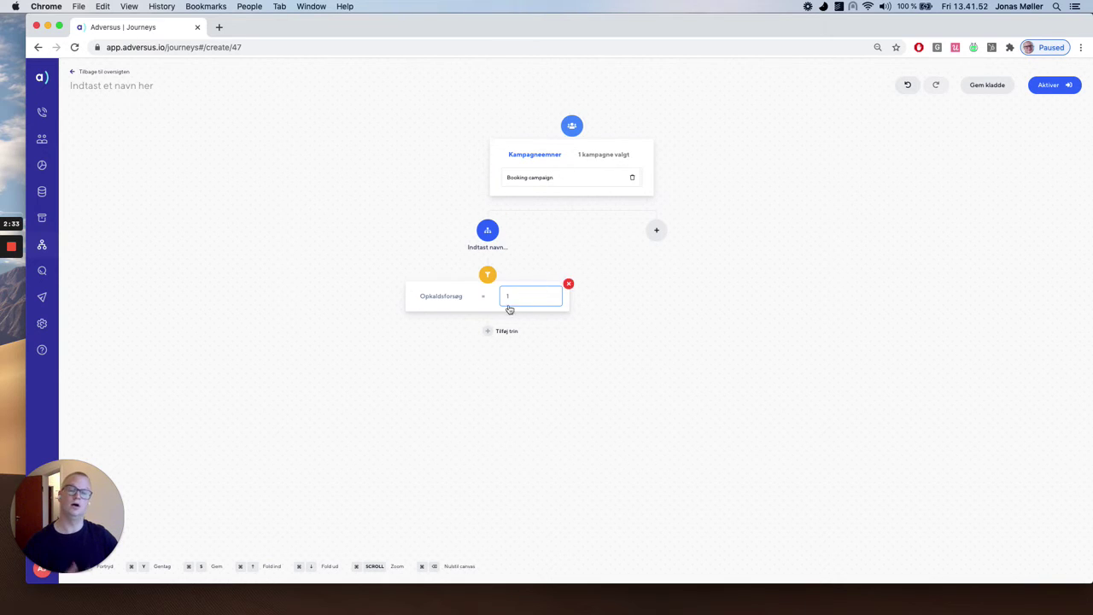
Add a second filter to the branch requiring Emnestatus to equal Automatisk genopkald.
click(488, 331)
click(476, 349)
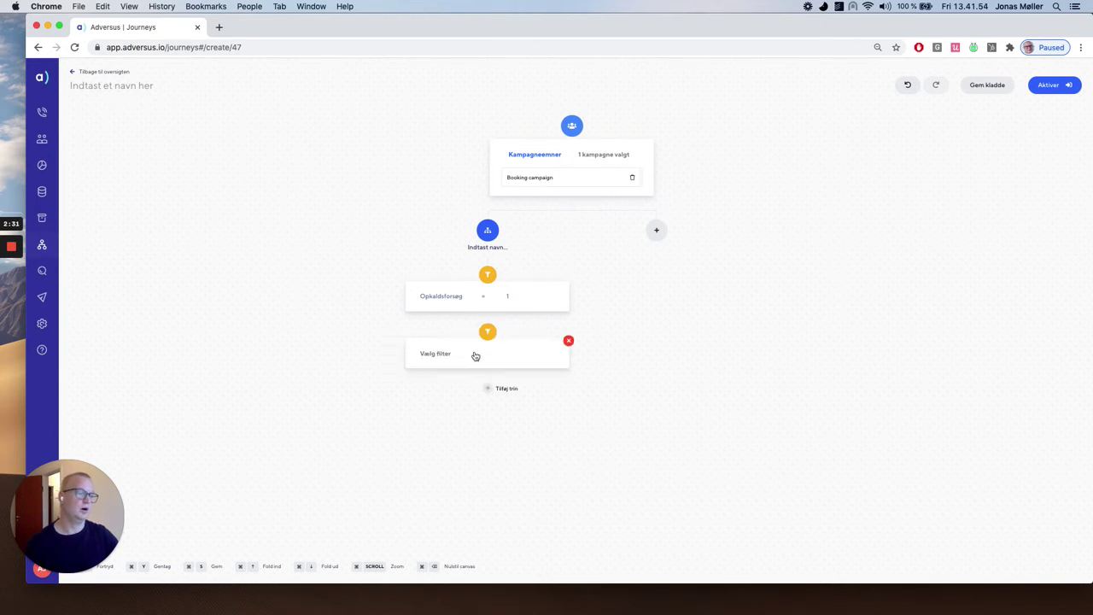
click(440, 357)
text(emn)
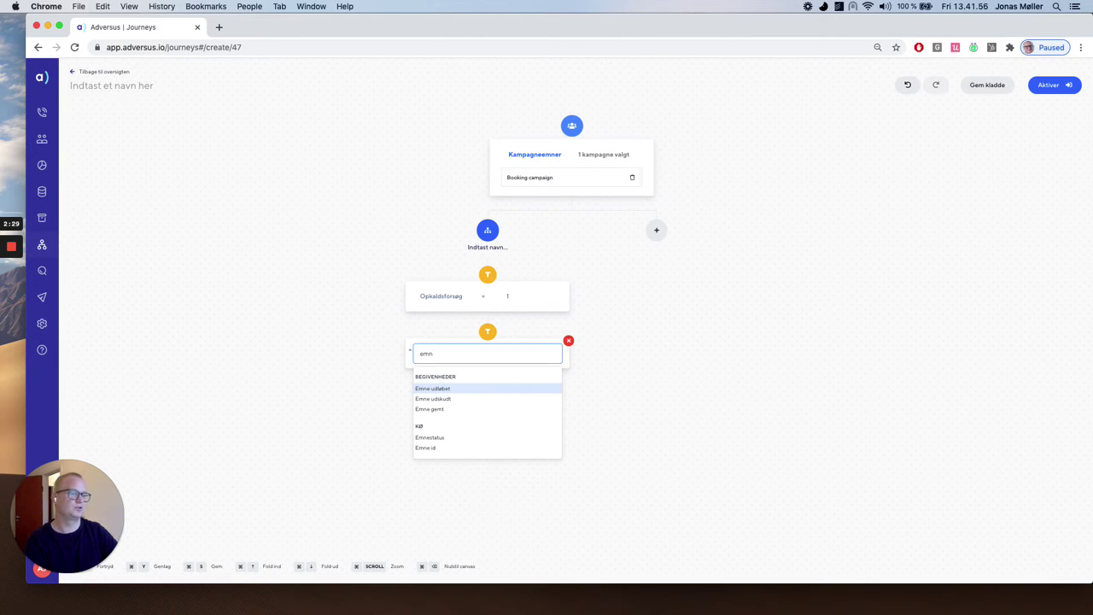
click(433, 436)
click(530, 362)
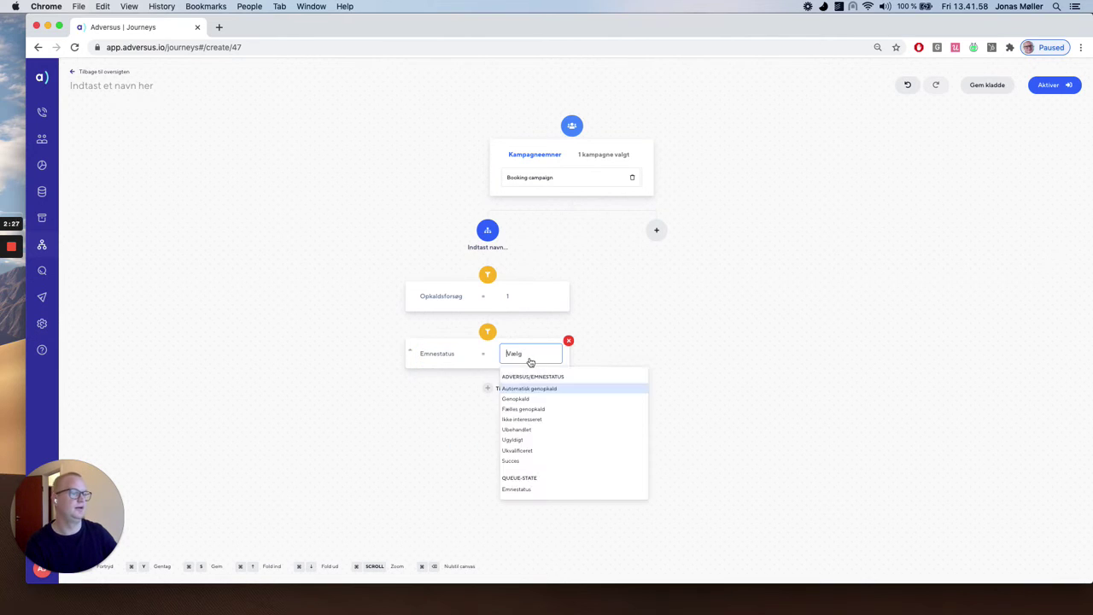
click(532, 388)
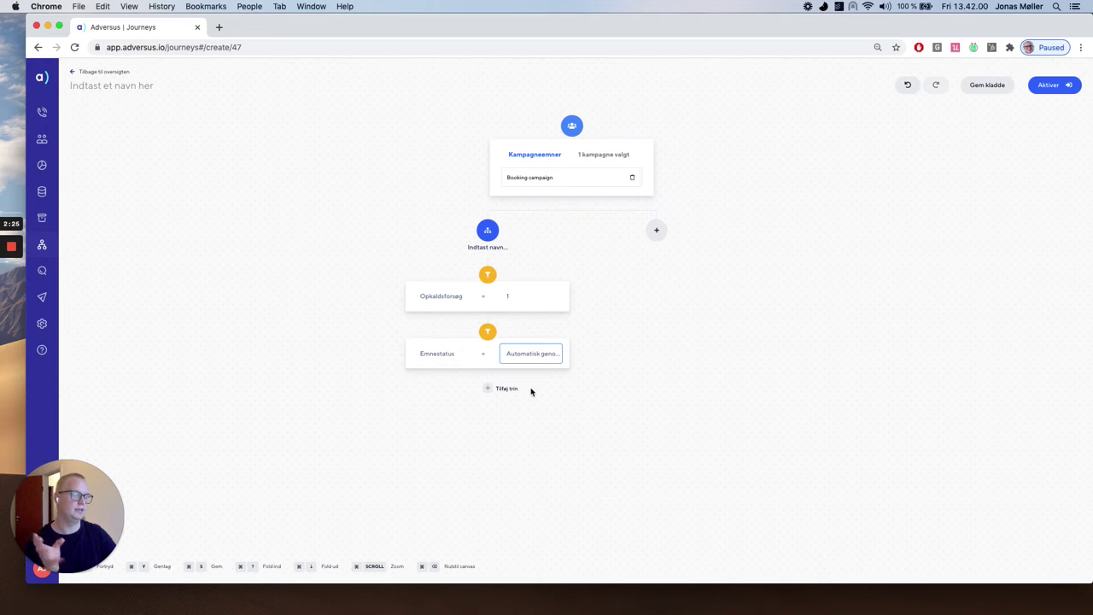
Add a Send e-mail action after the Emnestatus filter.
click(487, 388)
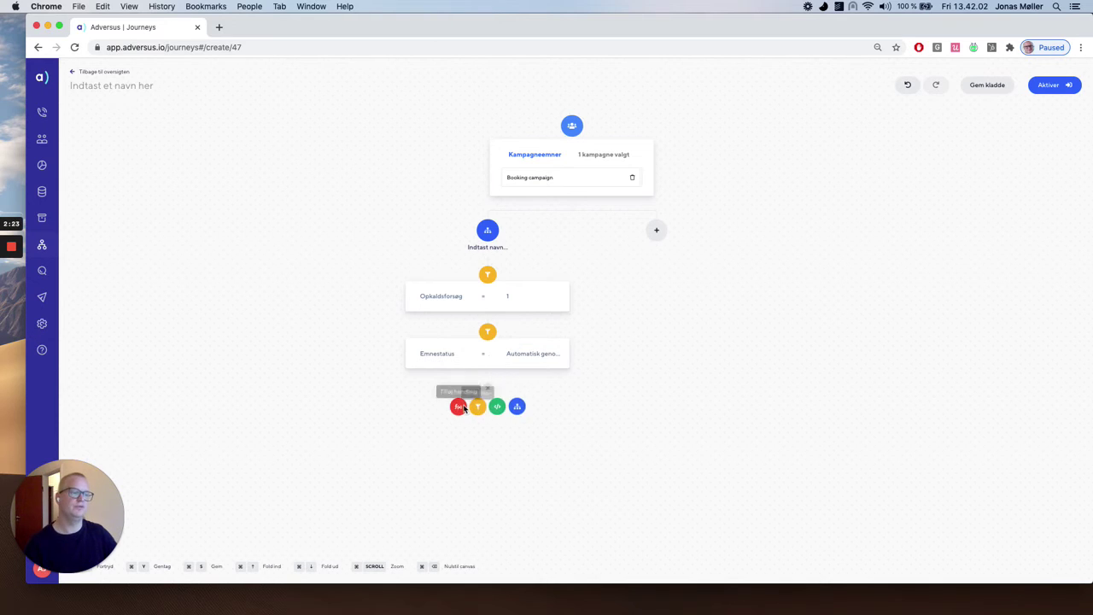
click(456, 405)
click(457, 412)
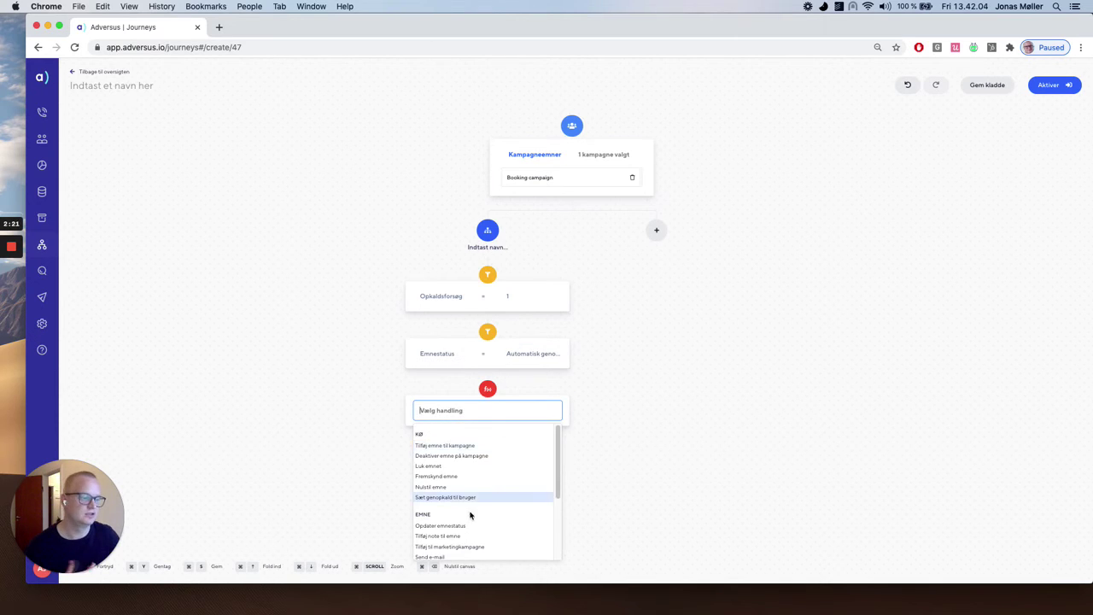
scroll(474, 534, down, 5)
click(439, 450)
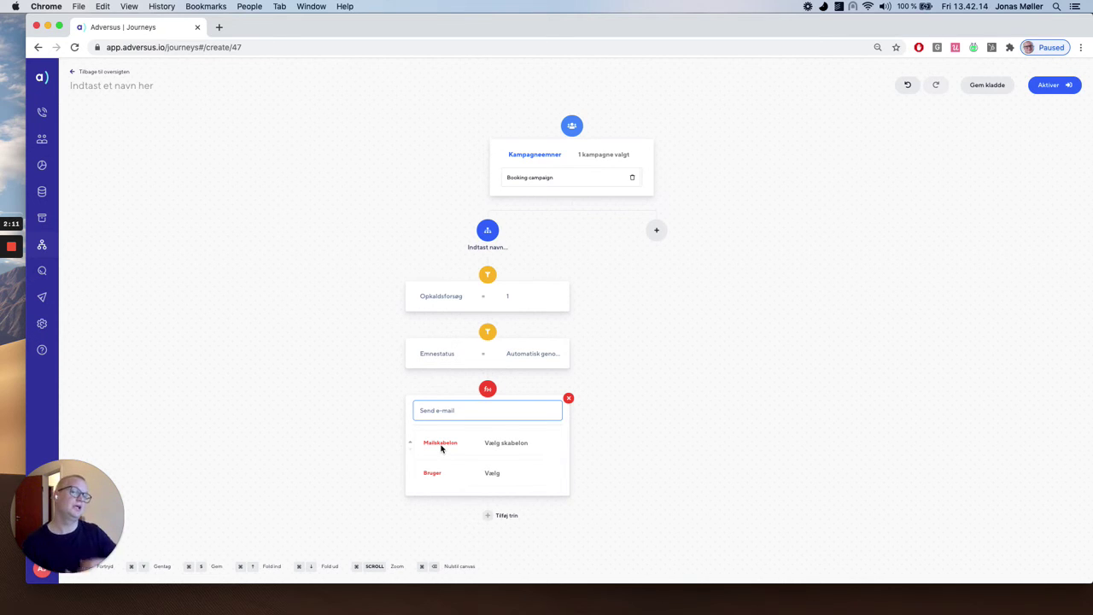
Add a second branch under the leads trigger with a filter requiring Emnestatus to equal Succes.
click(652, 232)
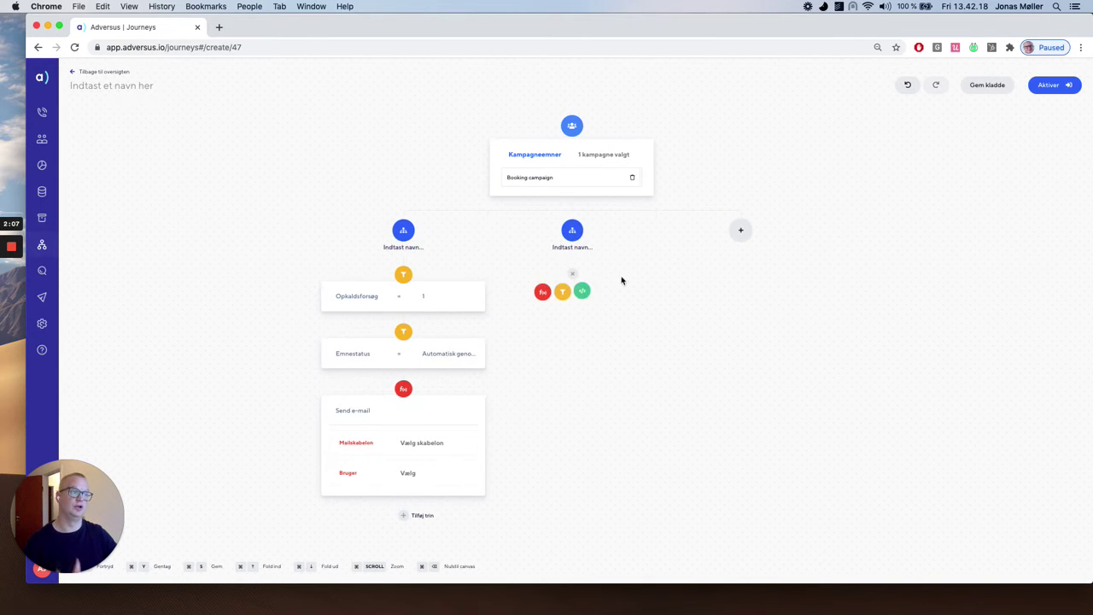
click(562, 293)
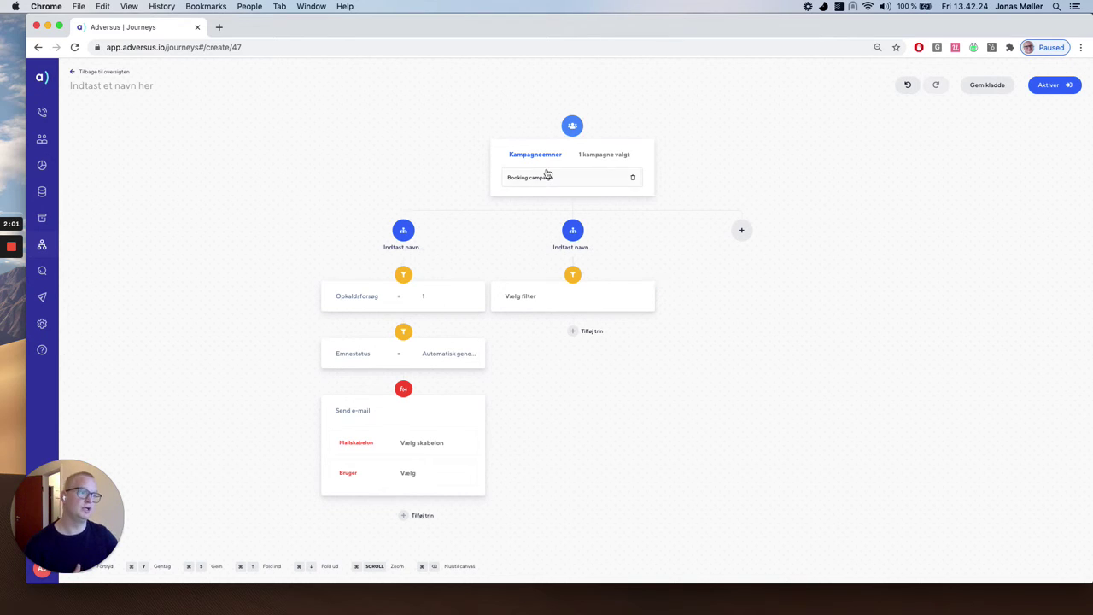
click(535, 300)
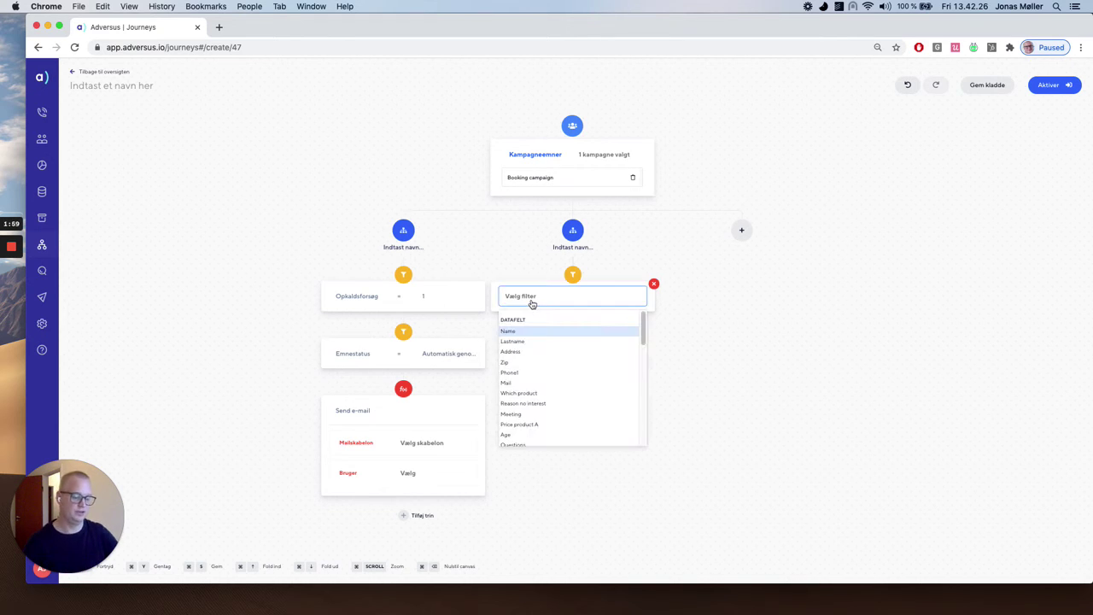
text(emn)
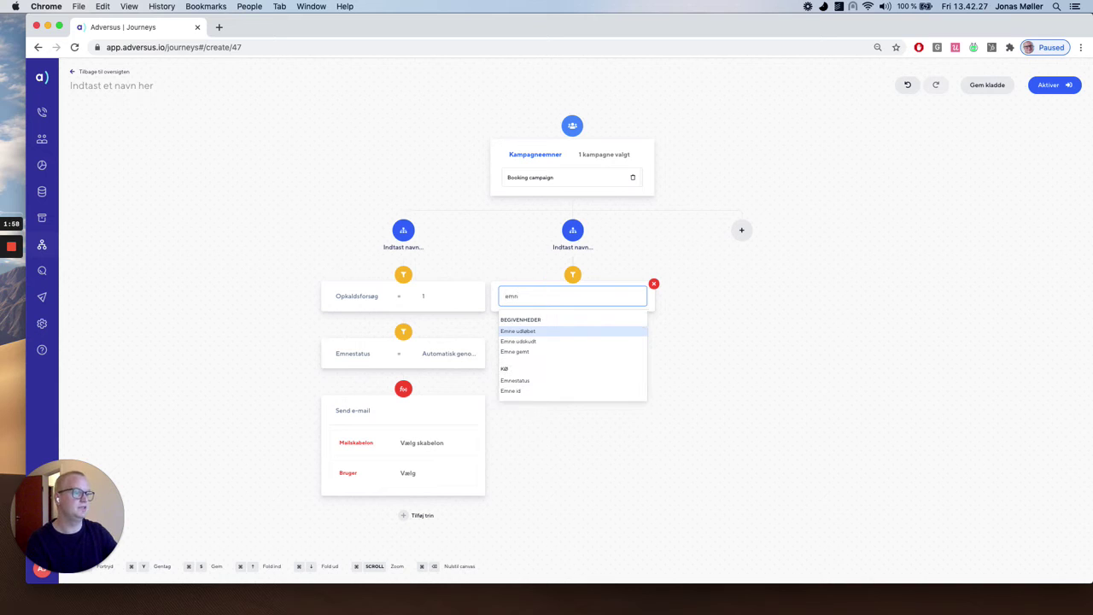
click(515, 380)
click(598, 297)
click(596, 403)
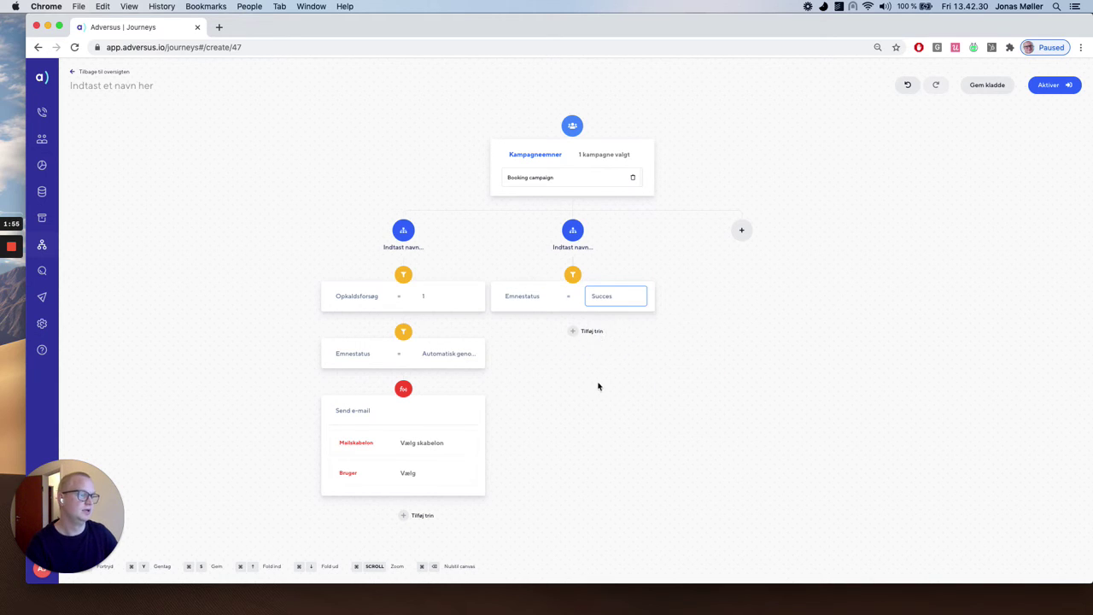
Add a Tilføj emne til kampagne action after the Succes filter, with Sales campaign as the target campaign.
click(589, 332)
click(543, 350)
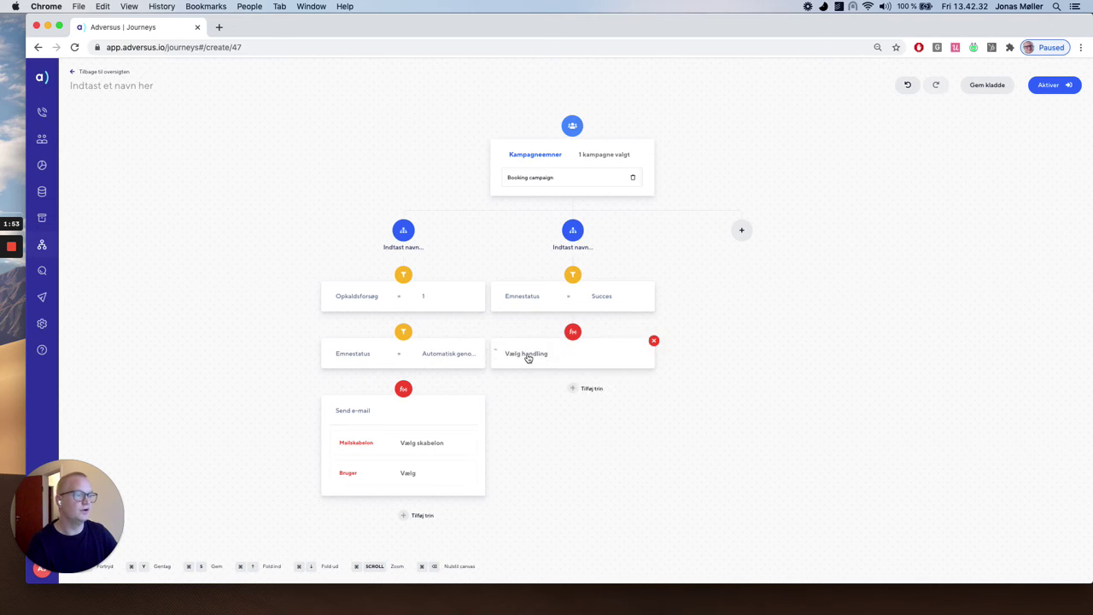
click(525, 355)
click(590, 383)
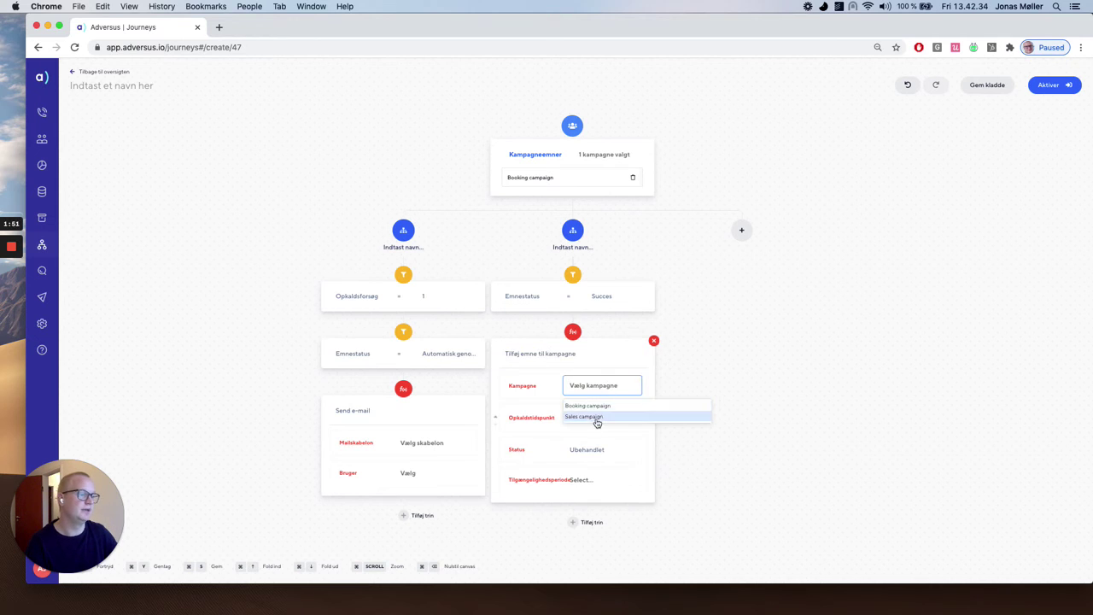
click(596, 416)
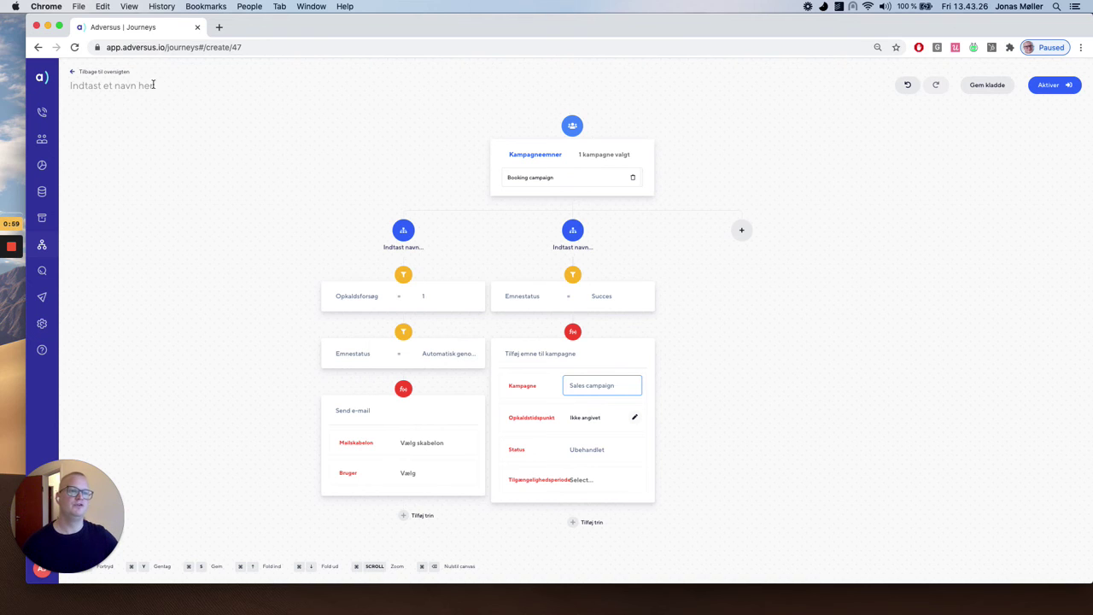
Leave the leads journey without saving and start a new Mails-triggered journey restricted to the Booking campaign.
click(83, 71)
click(628, 352)
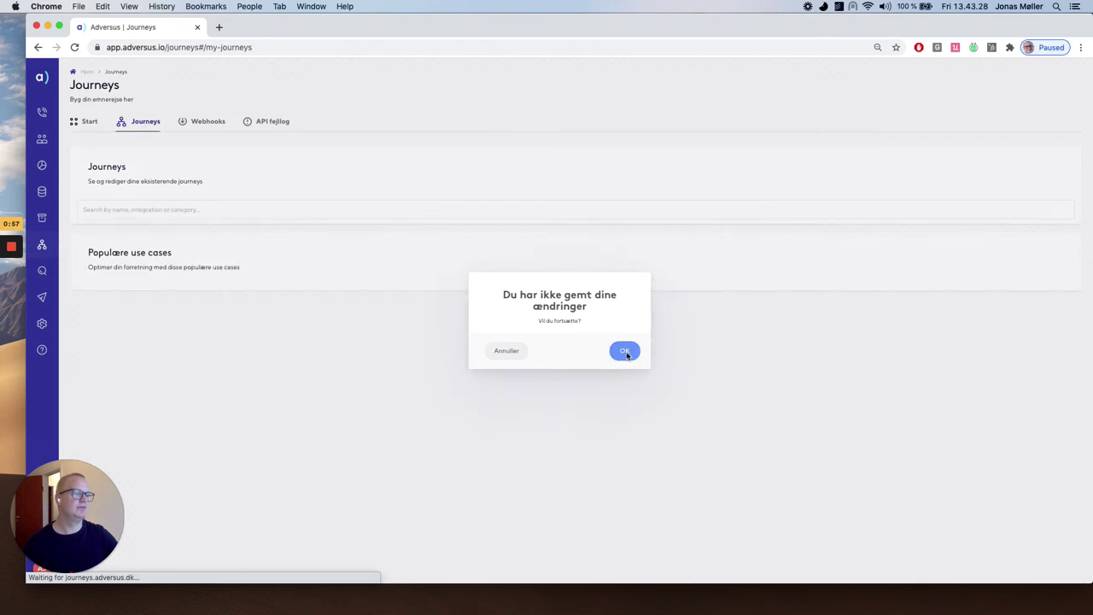
click(89, 122)
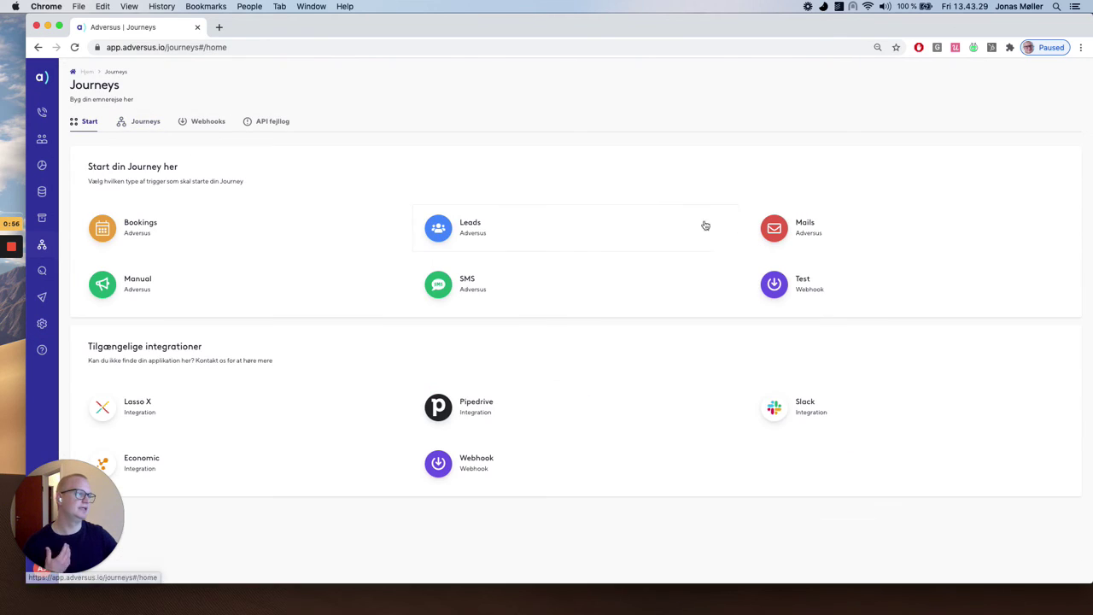
click(805, 218)
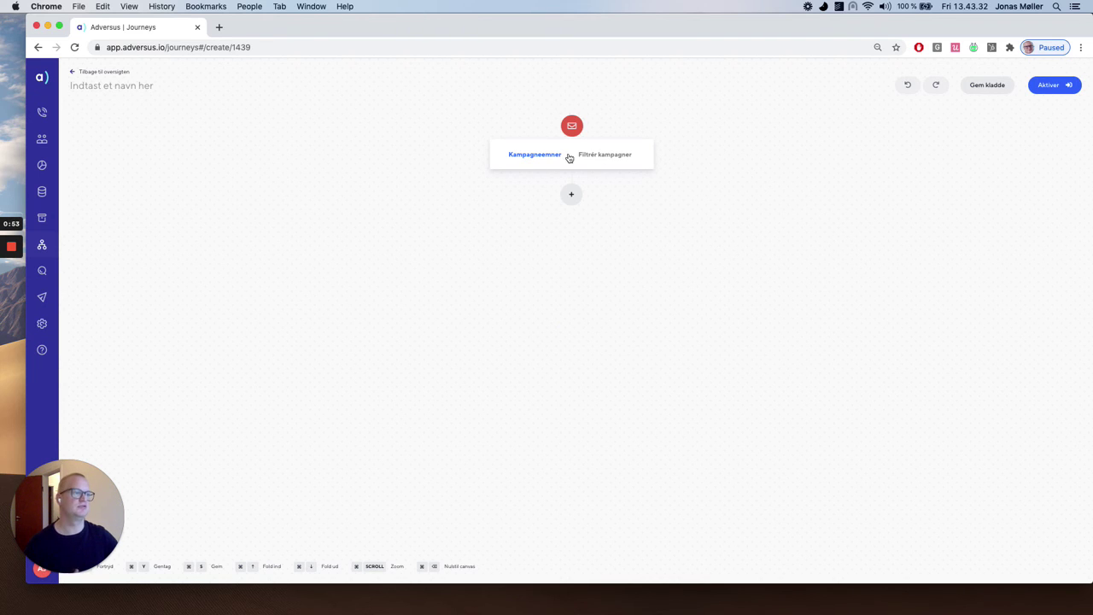
click(587, 159)
click(591, 176)
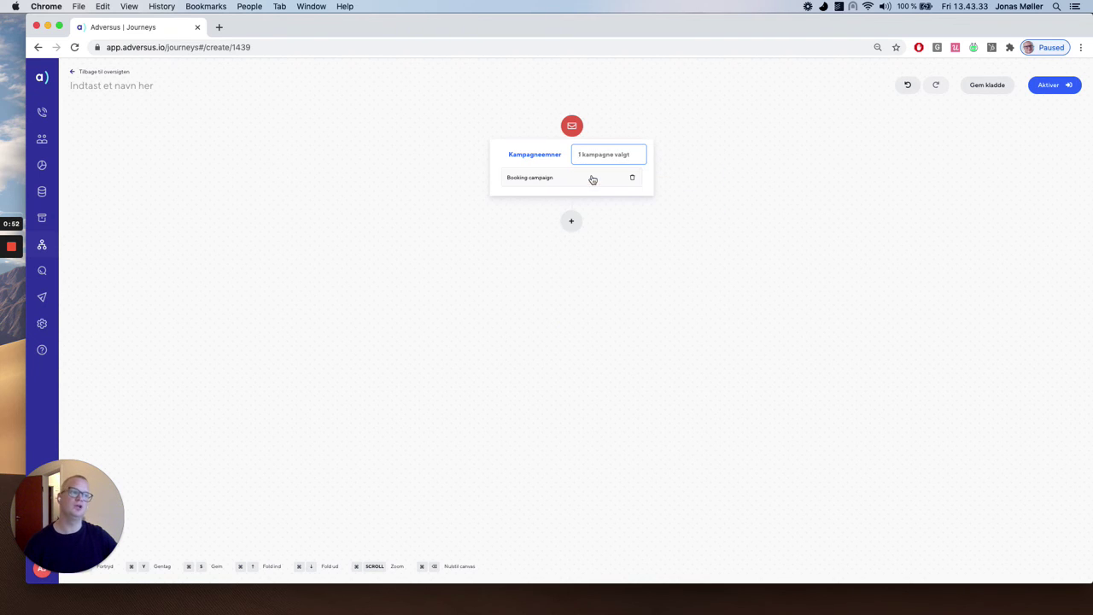
Add a branch below the mail trigger with the filter Mail - åbnet af modtager.
click(571, 222)
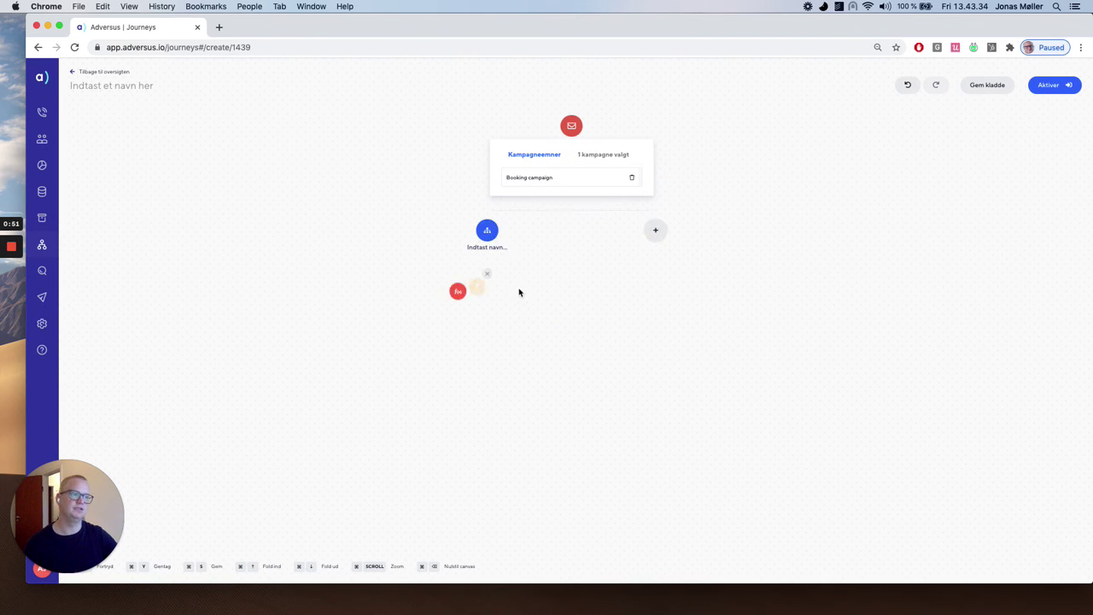
click(476, 291)
scroll(472, 327, down, 10)
scroll(481, 367, up, 1)
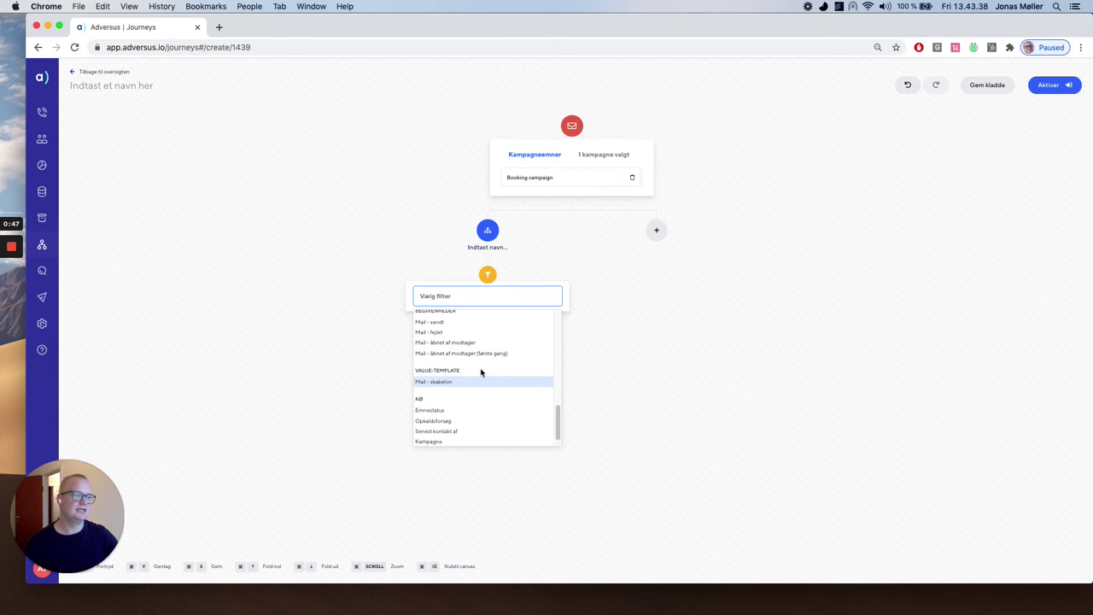
click(435, 343)
click(473, 299)
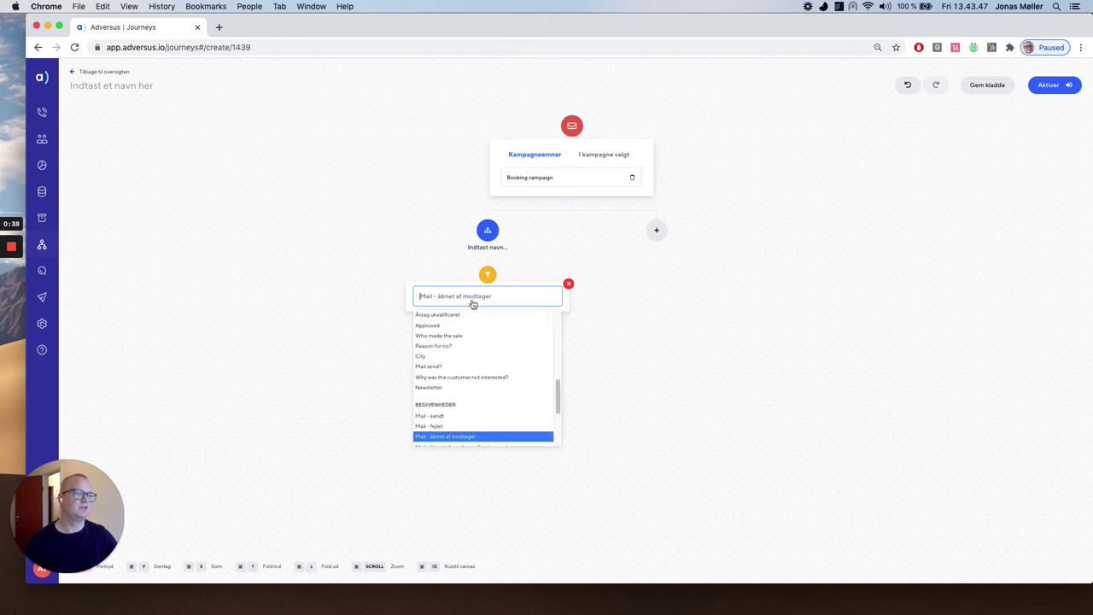
click(667, 336)
Add an Opdater emnestatus action after the mail filter and set its status to Eget genopkald.
click(509, 333)
click(456, 349)
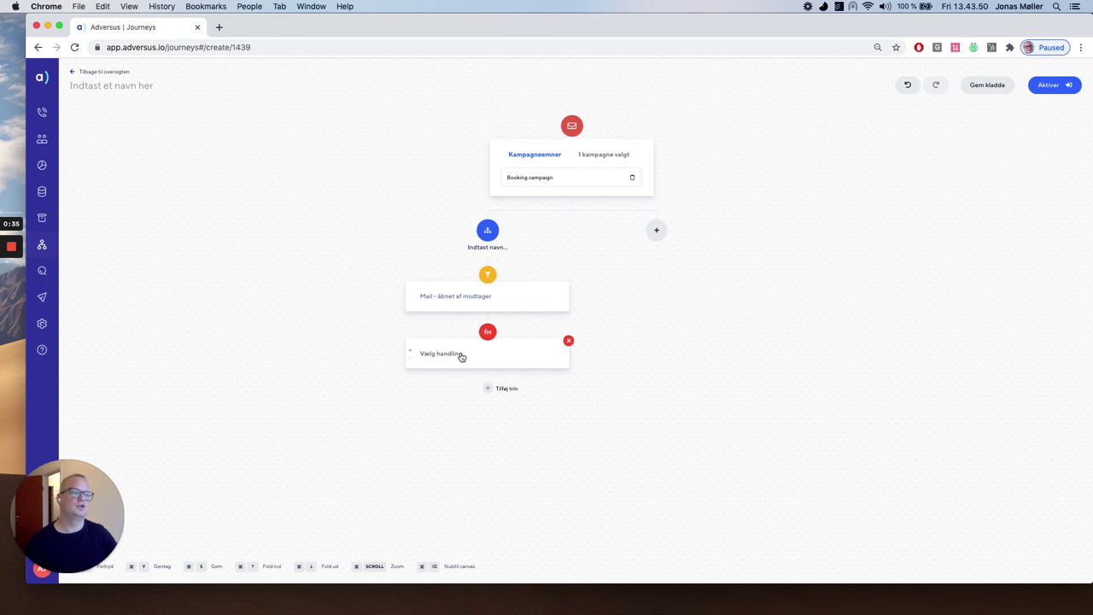
click(456, 357)
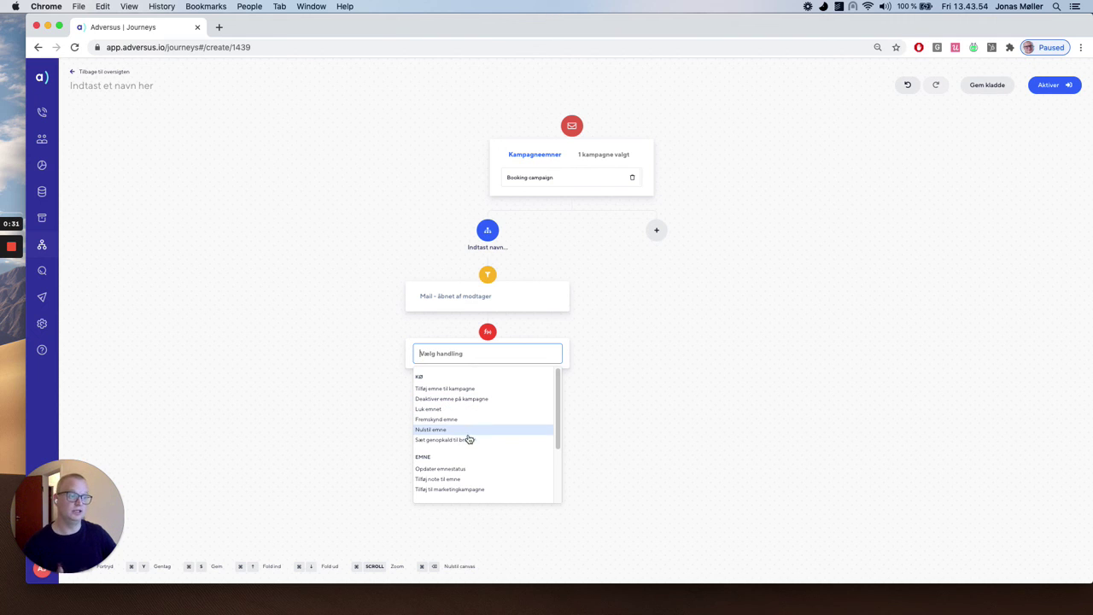
click(444, 469)
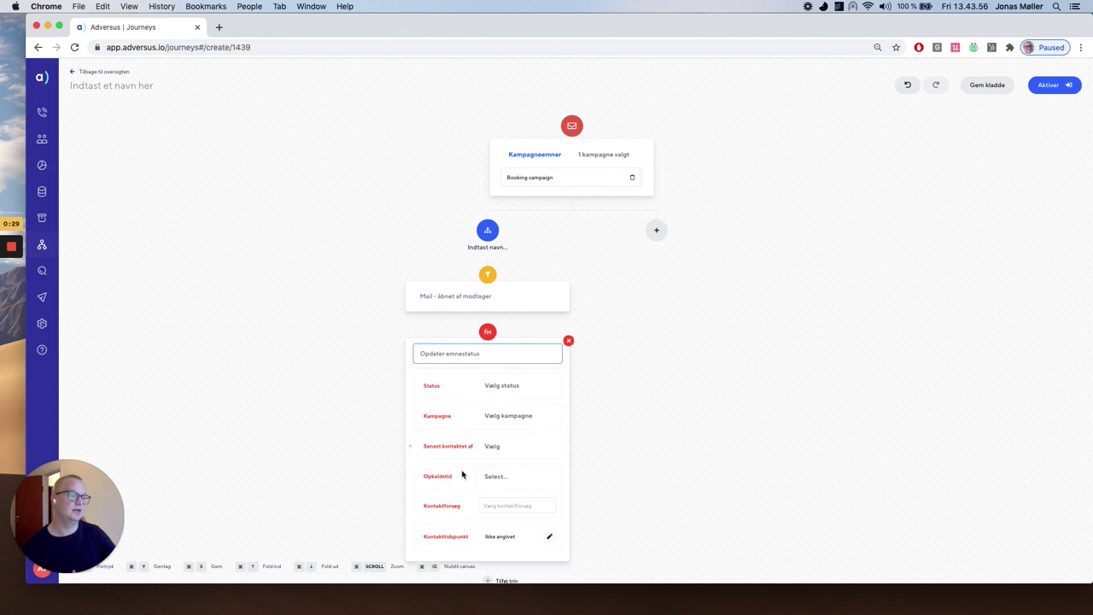
click(519, 387)
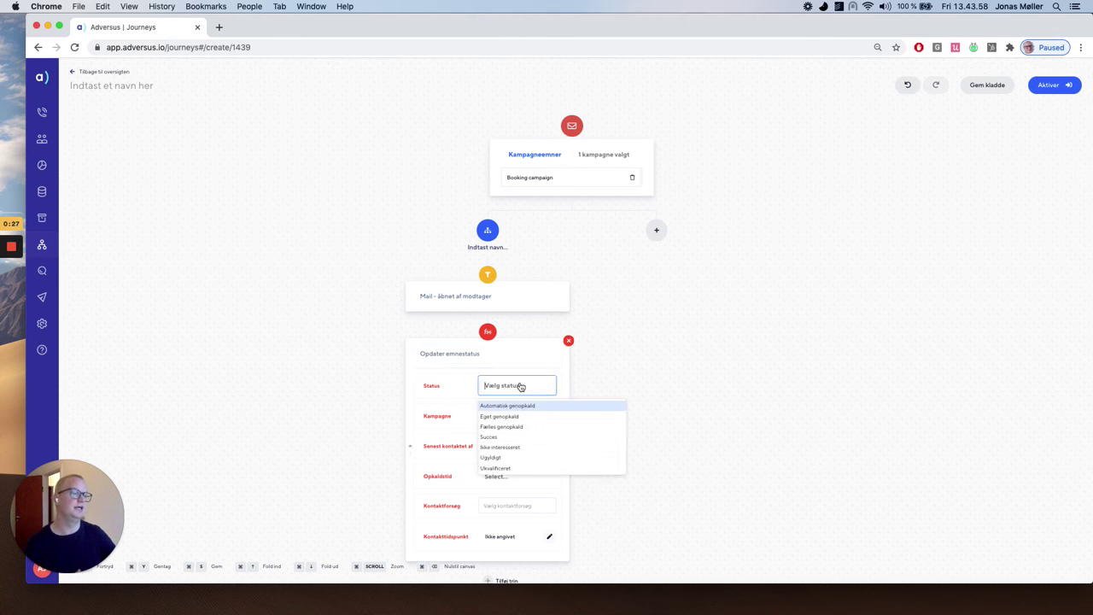
click(519, 416)
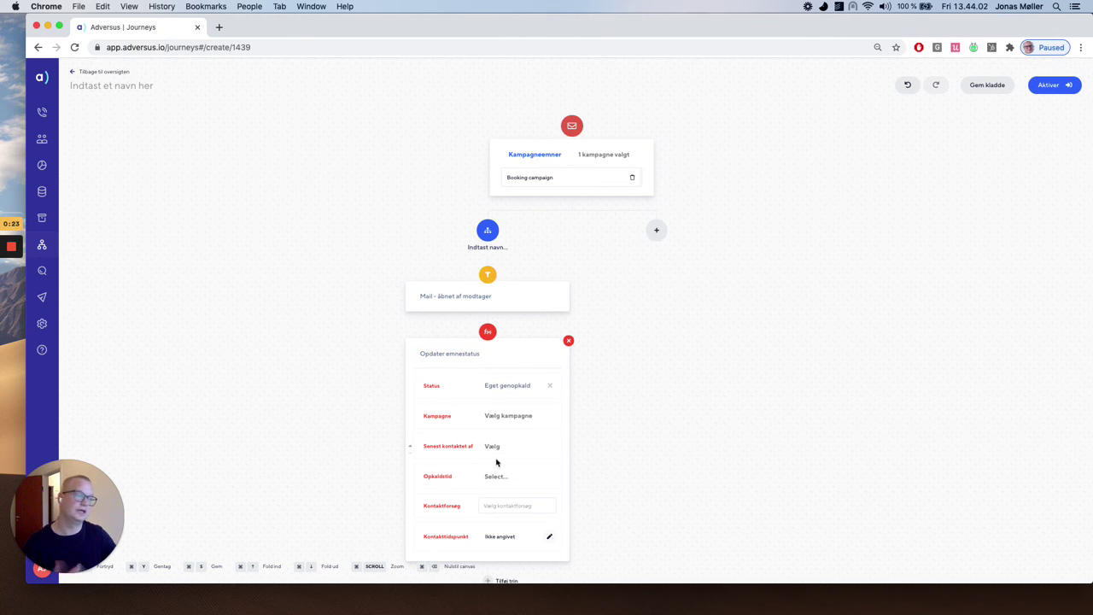
Set the Kontakttidspunkt of the Opdater emnestatus action to 5 minutes.
click(508, 481)
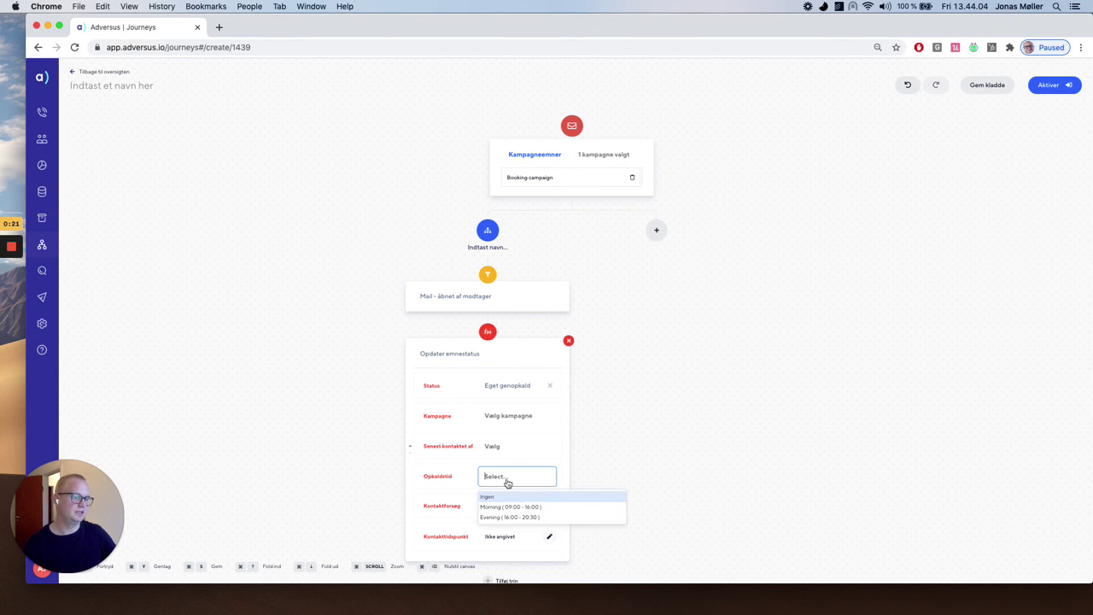
click(504, 479)
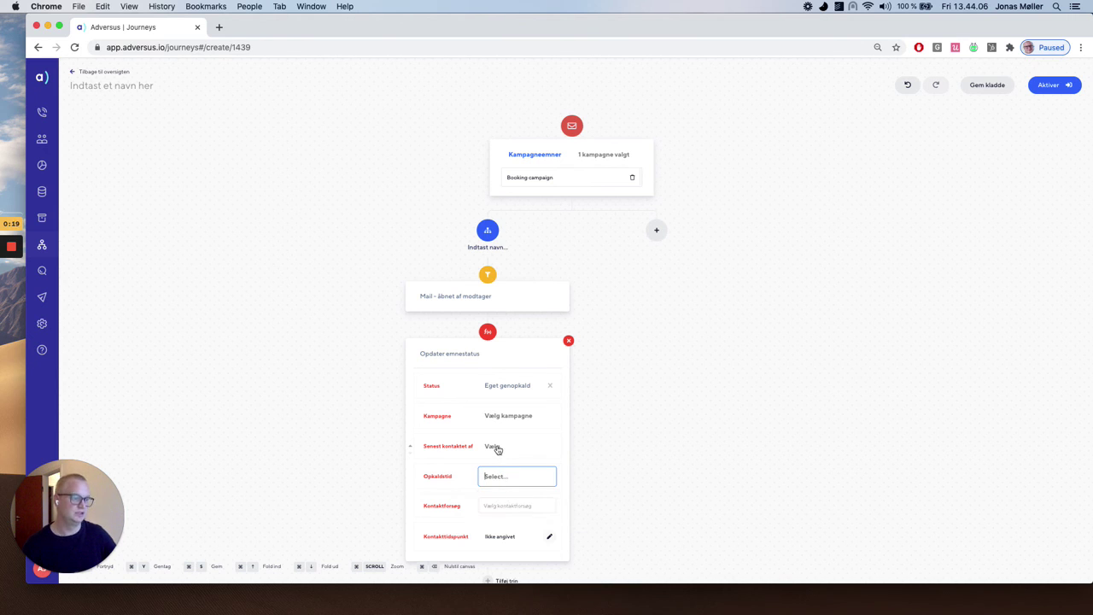
click(549, 537)
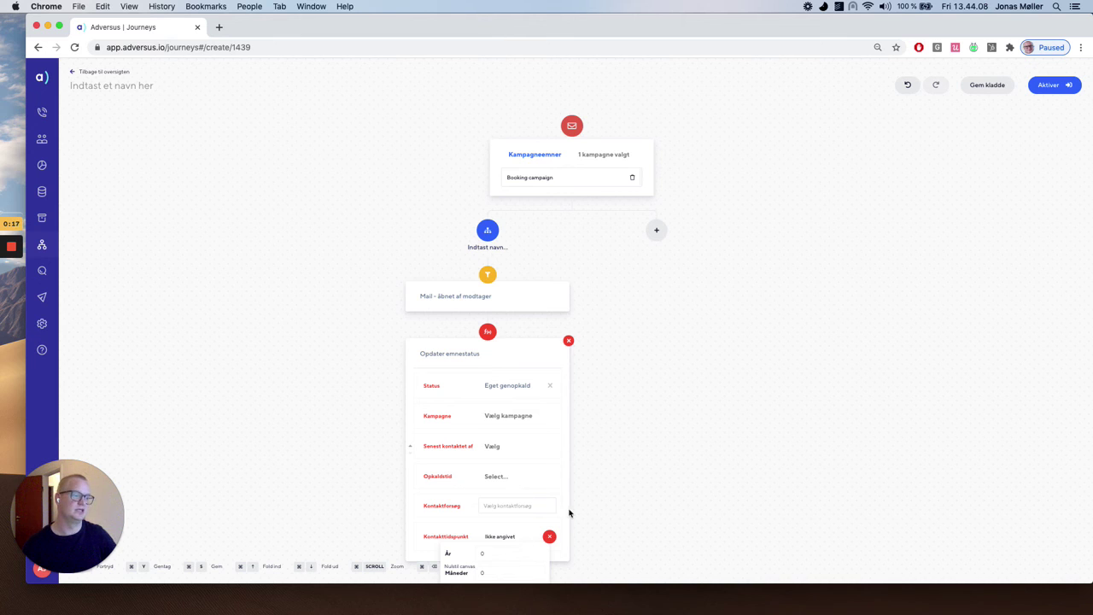
scroll(684, 395, down, 2)
click(532, 535)
text(5)
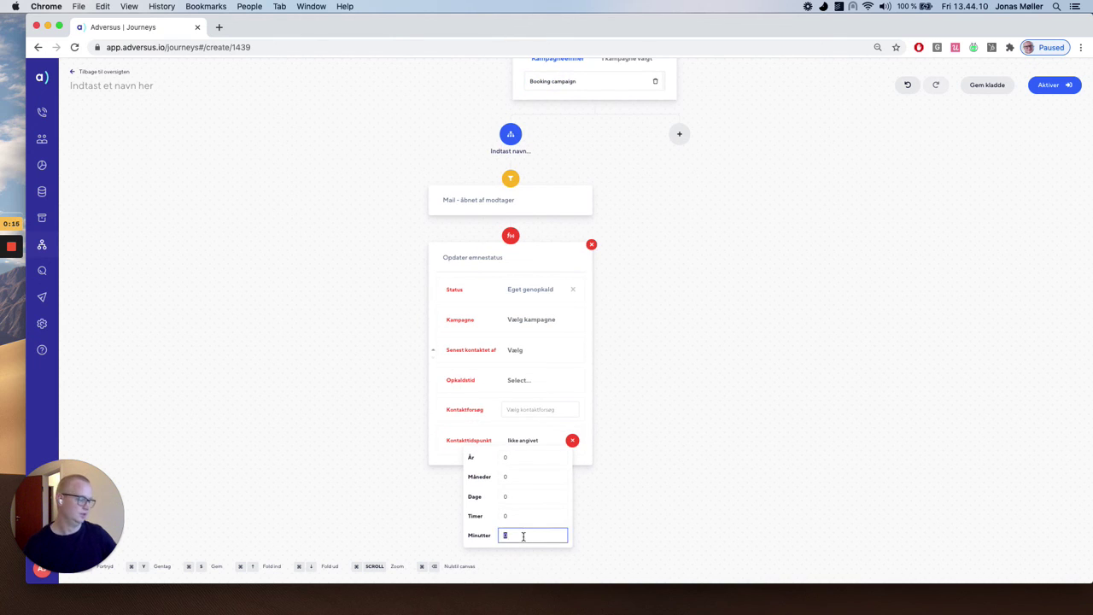
click(572, 441)
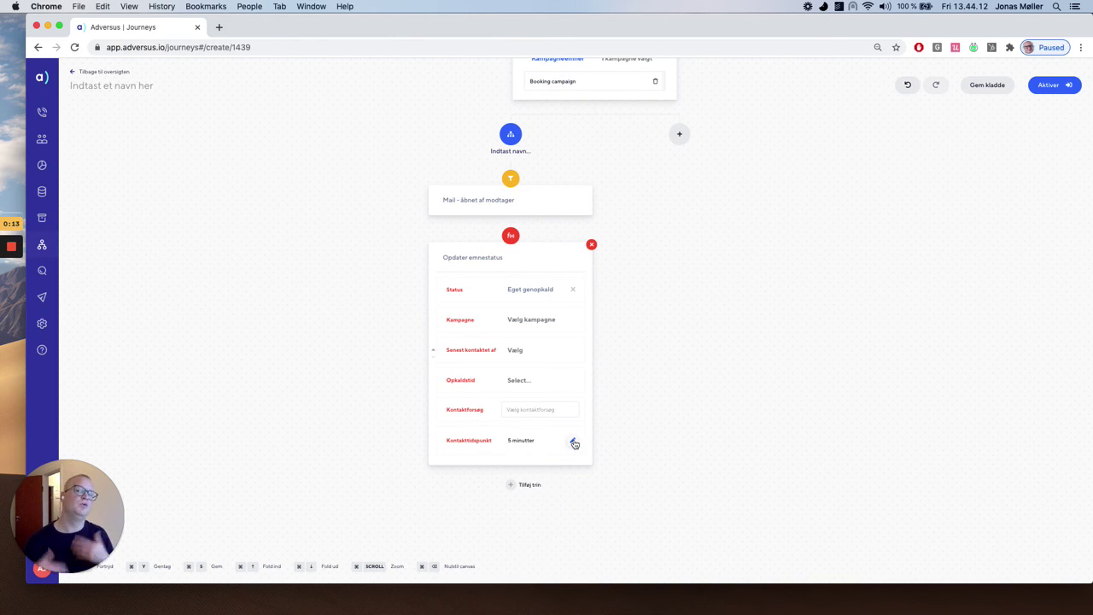